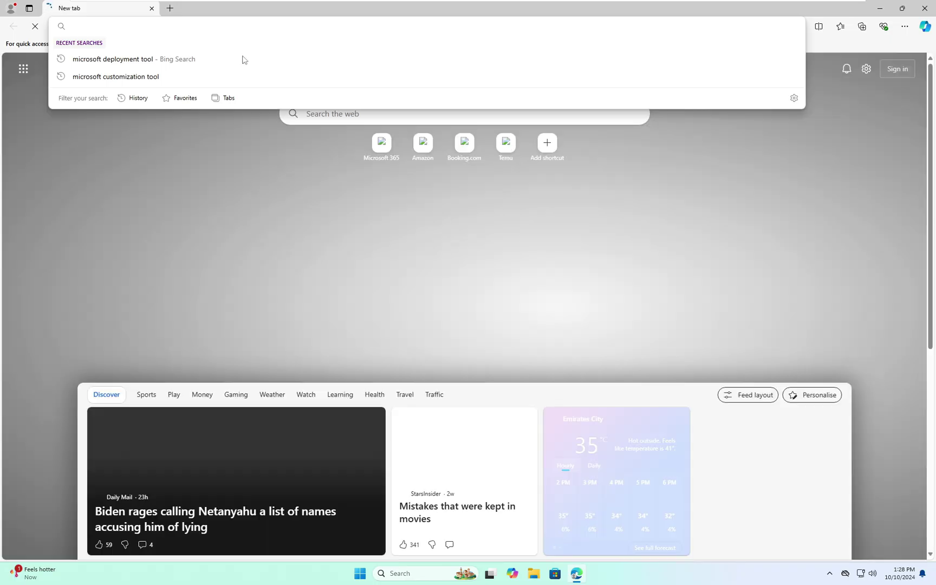
# - Search Bing for 'microsoft deployment tool' from the Edge address bar
pyautogui.write('microsoft ')
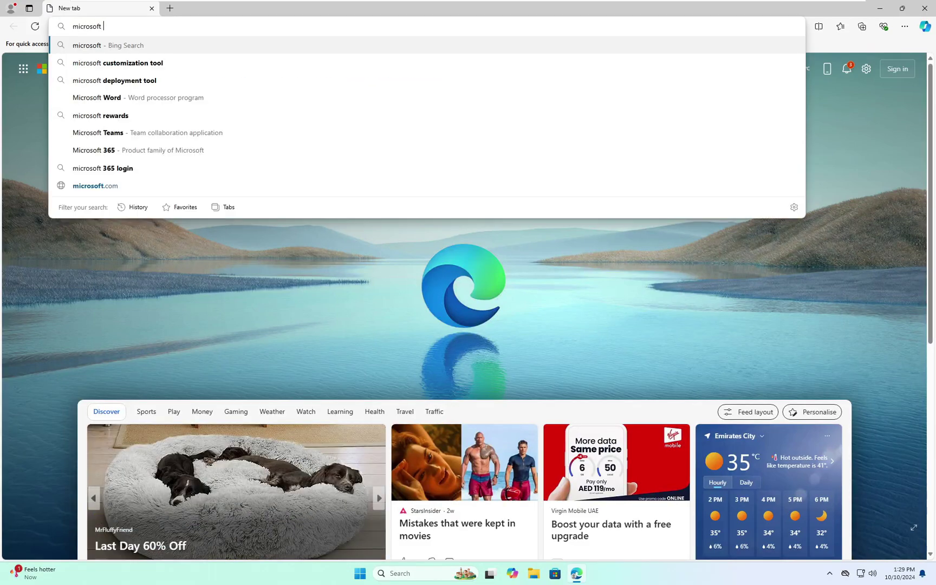
pyautogui.write('deployment tool')
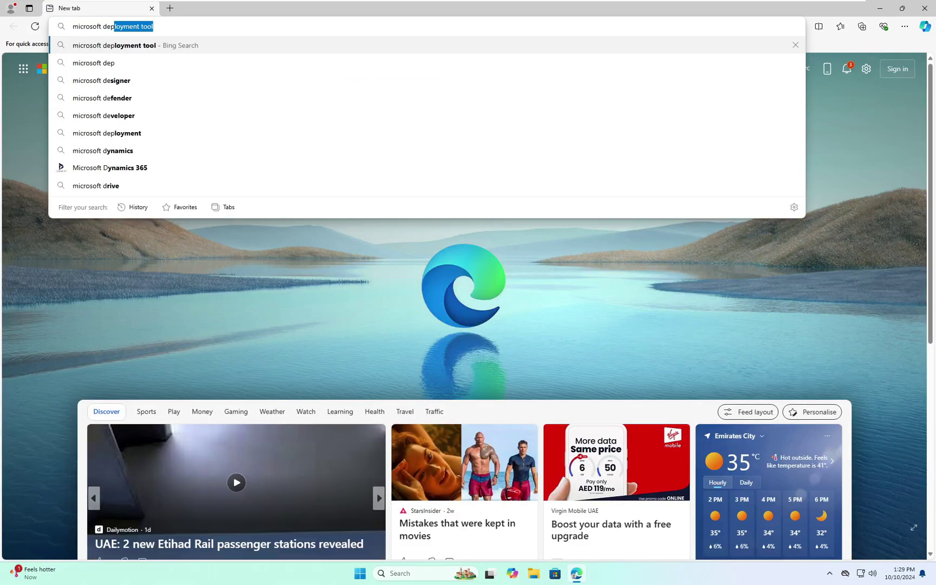
pyautogui.press('Return')
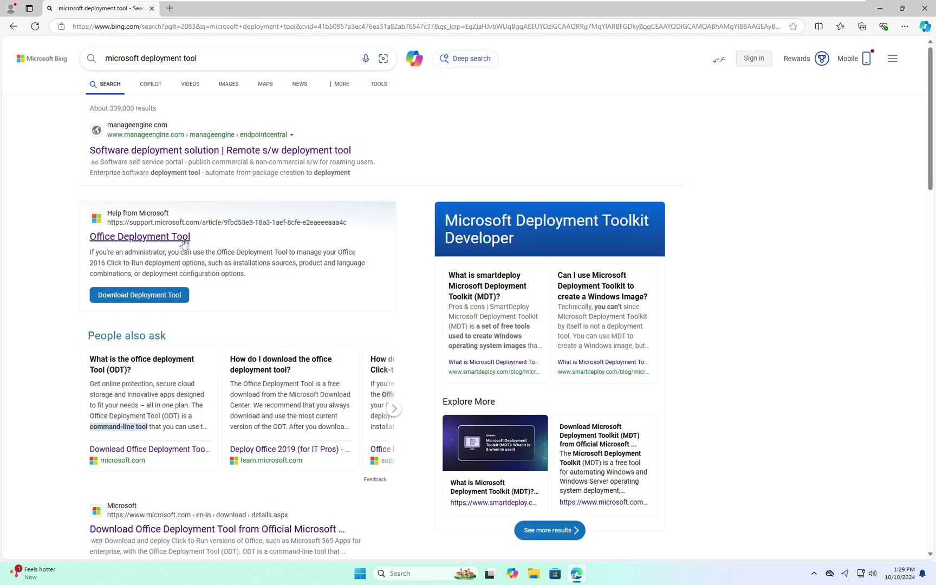
# - Download the Office Deployment Tool installer from its Microsoft Download Center page
pyautogui.click(140, 237)
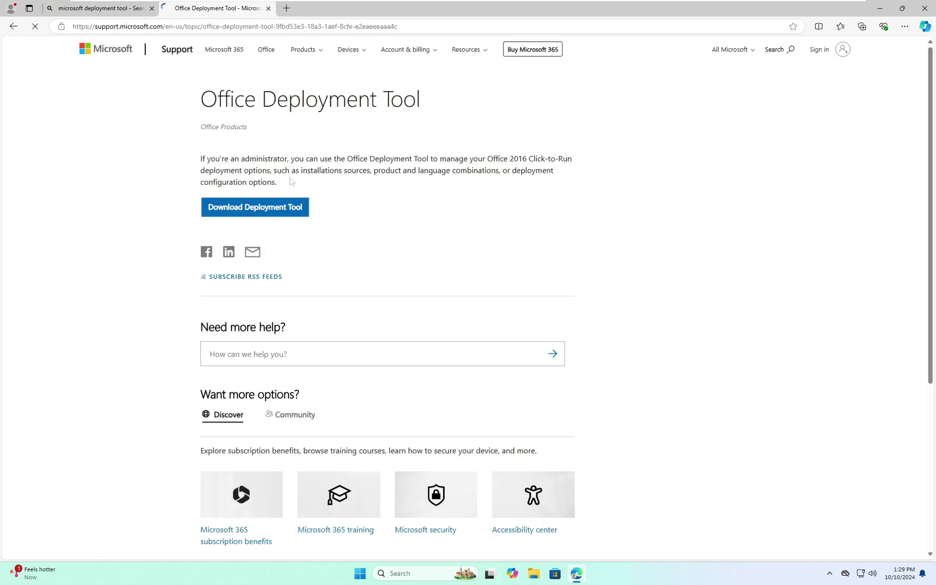
pyautogui.click(254, 209)
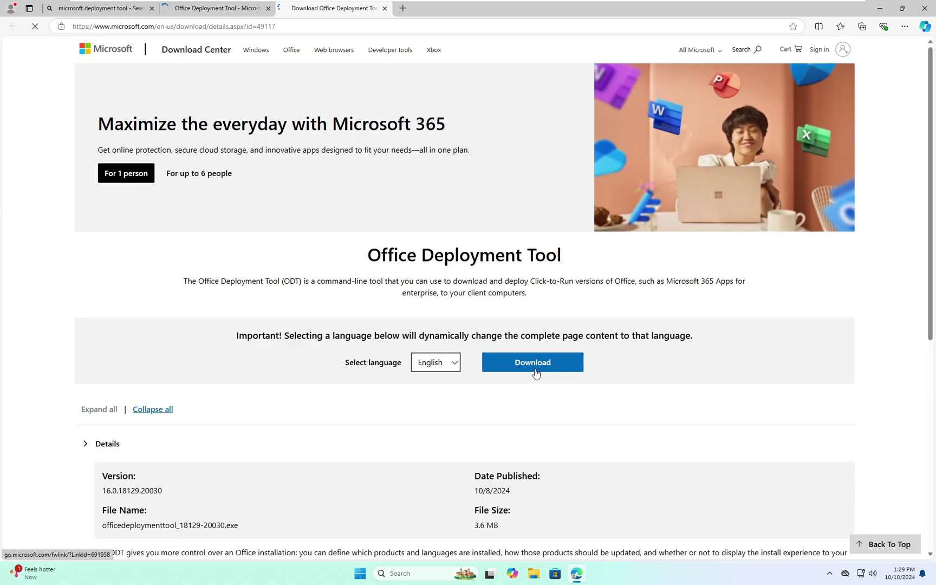
pyautogui.click(535, 366)
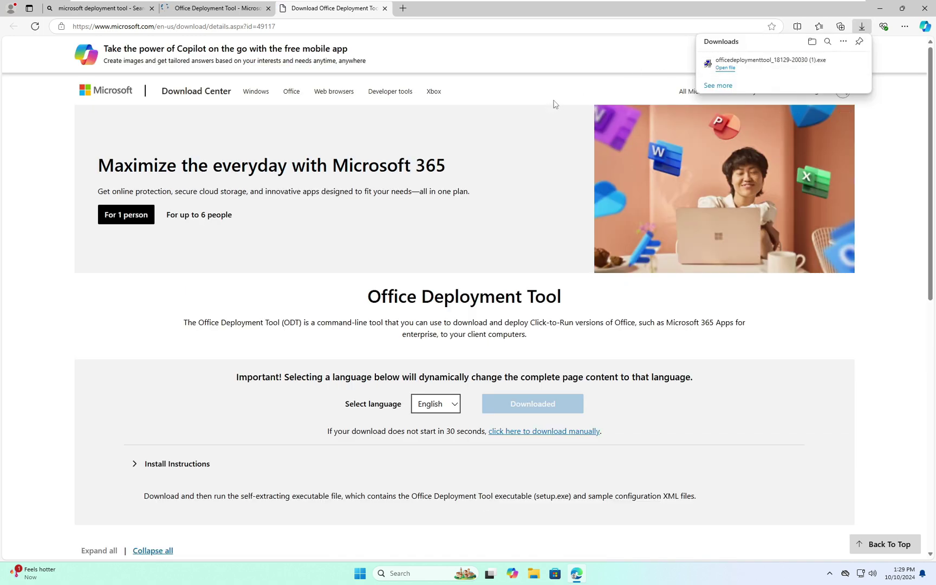
# - Search 'microsoft office customization tool' in a new tab and open the admin center result
pyautogui.click(403, 9)
pyautogui.write('micros')
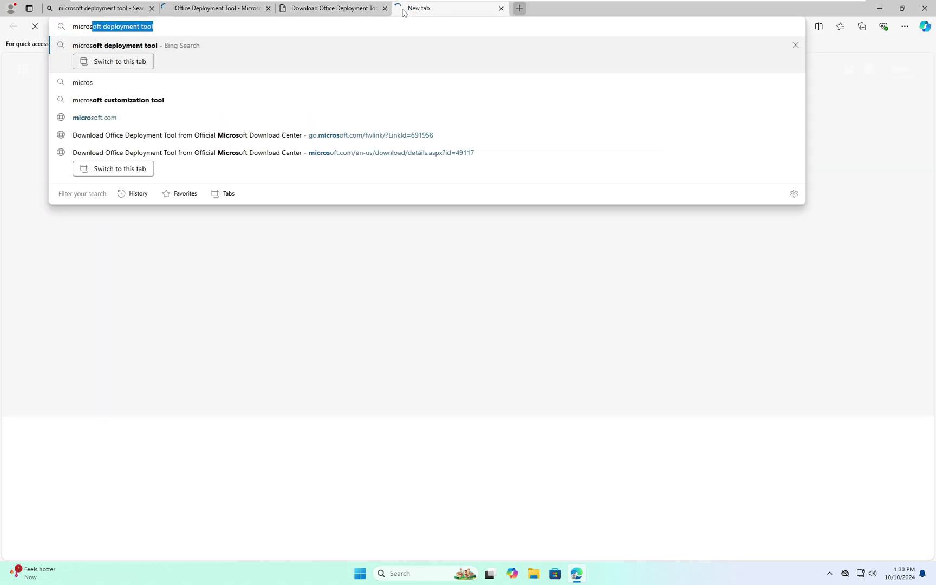
pyautogui.write('oft office ')
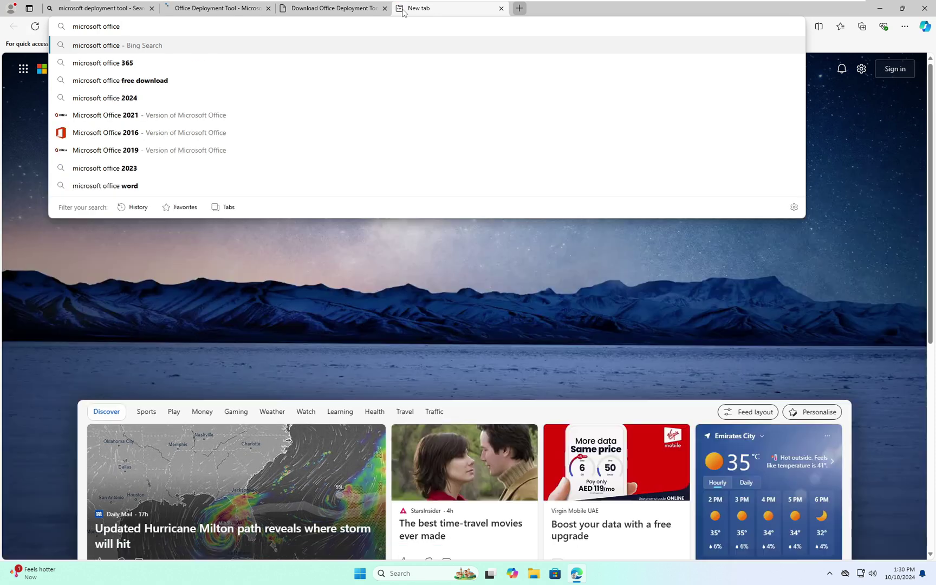
pyautogui.write('cus')
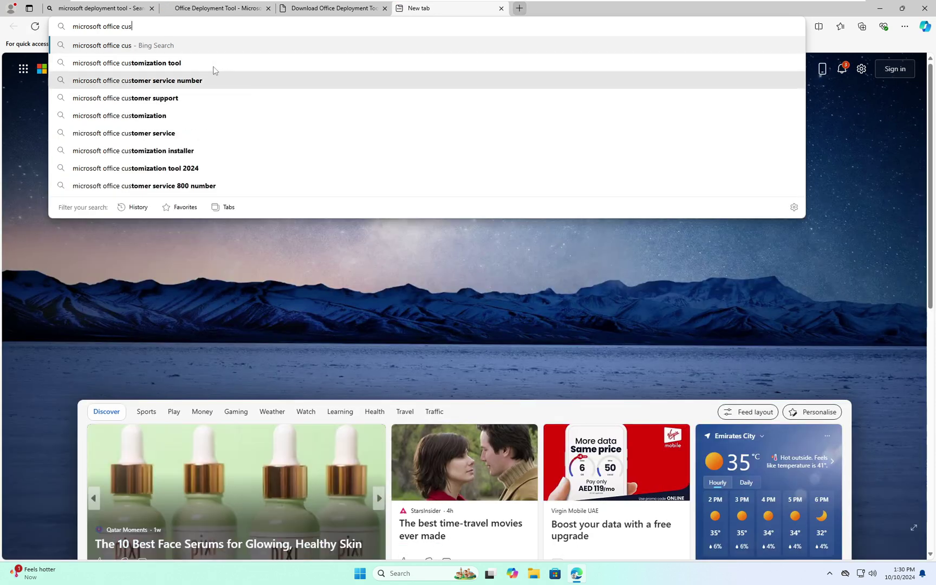
pyautogui.click(182, 64)
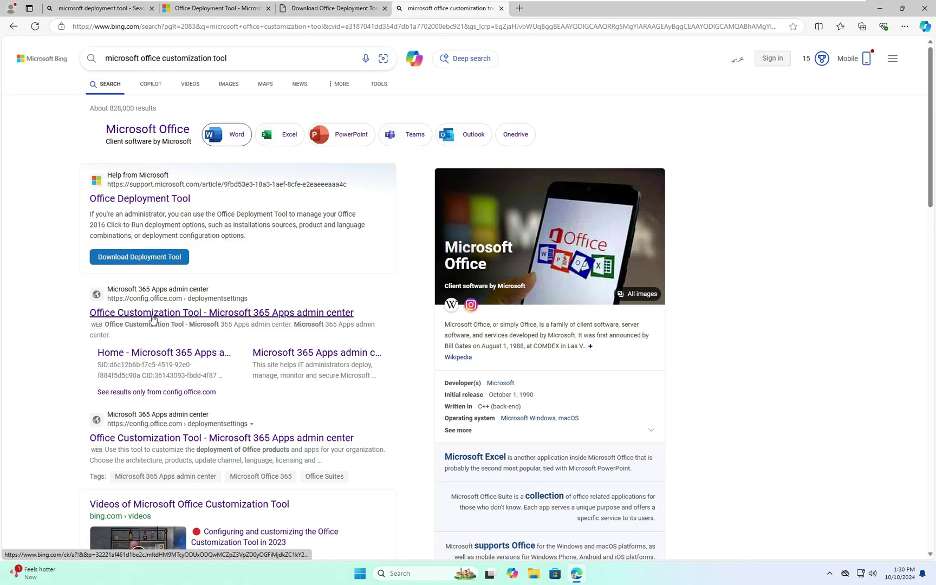
pyautogui.click(194, 317)
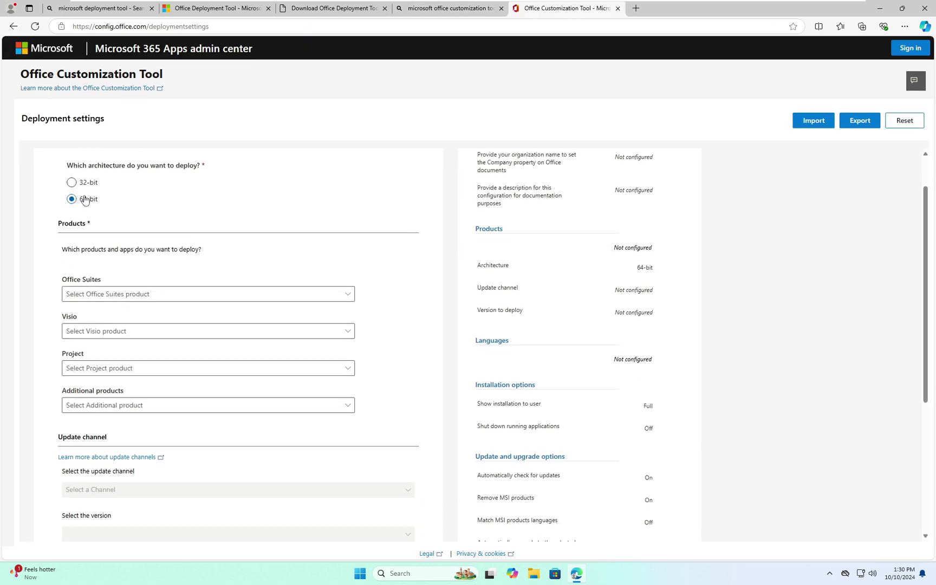
# - Pick Office LTSC Professional Plus 2021 - Volume License, leaving Visio and Project unselected
pyautogui.scroll(-2, 293, 270)
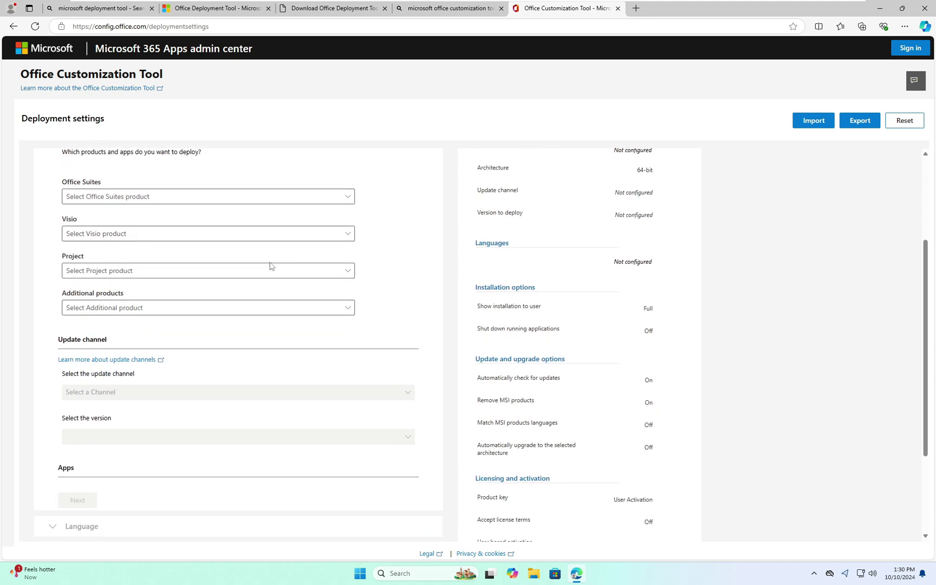
pyautogui.click(134, 197)
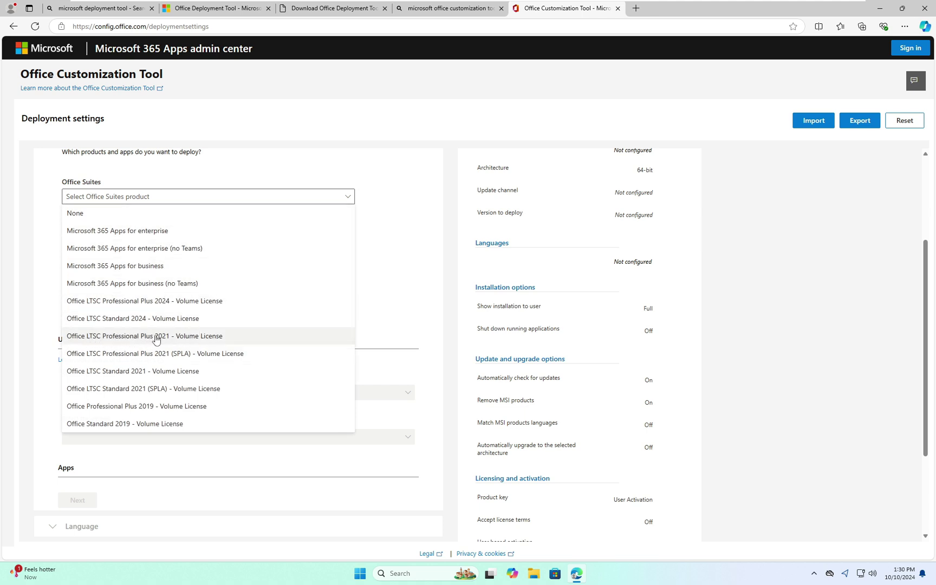
pyautogui.click(215, 340)
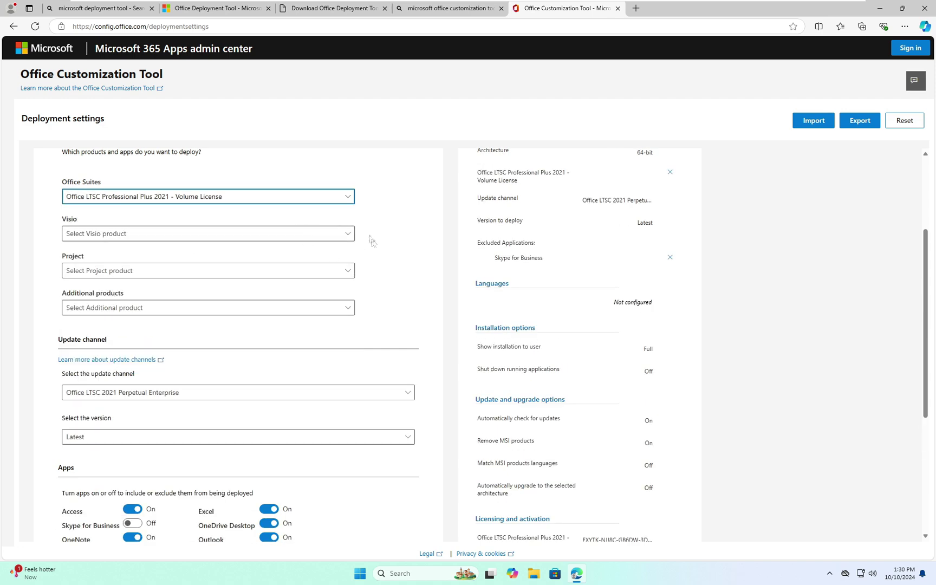
pyautogui.click(268, 239)
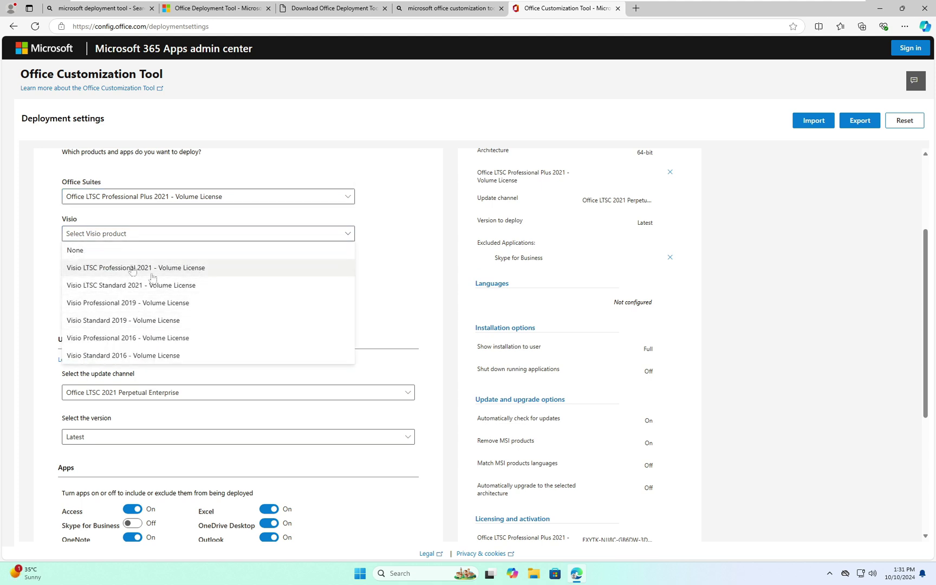
pyautogui.click(364, 292)
pyautogui.click(128, 274)
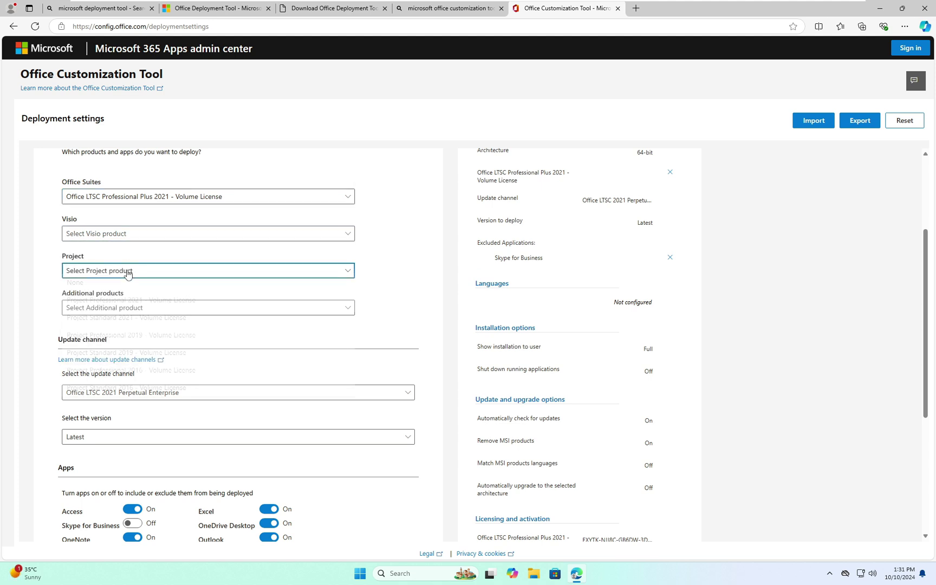
pyautogui.click(404, 291)
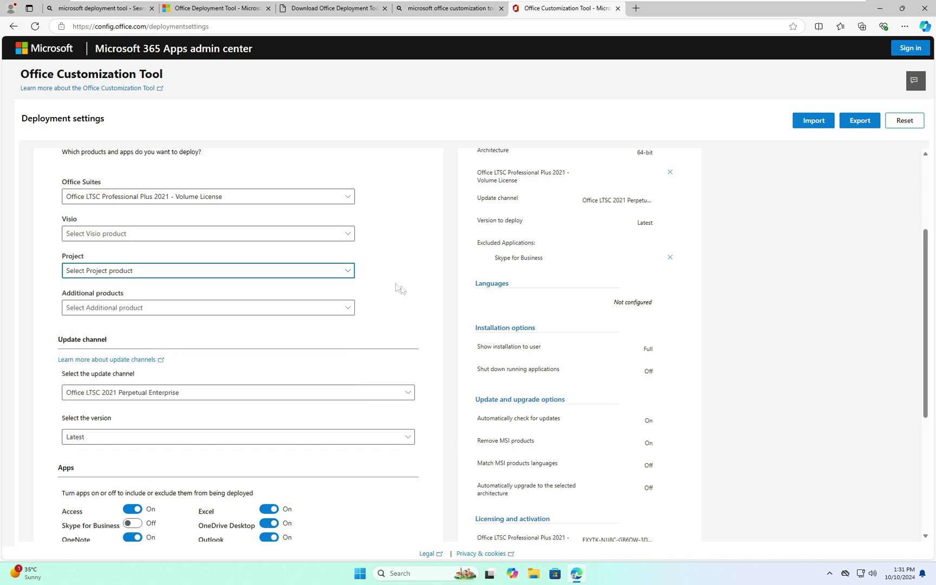
# - Turn off Publisher and OneDrive Desktop, then expand the Language settings
pyautogui.scroll(-2, 212, 235)
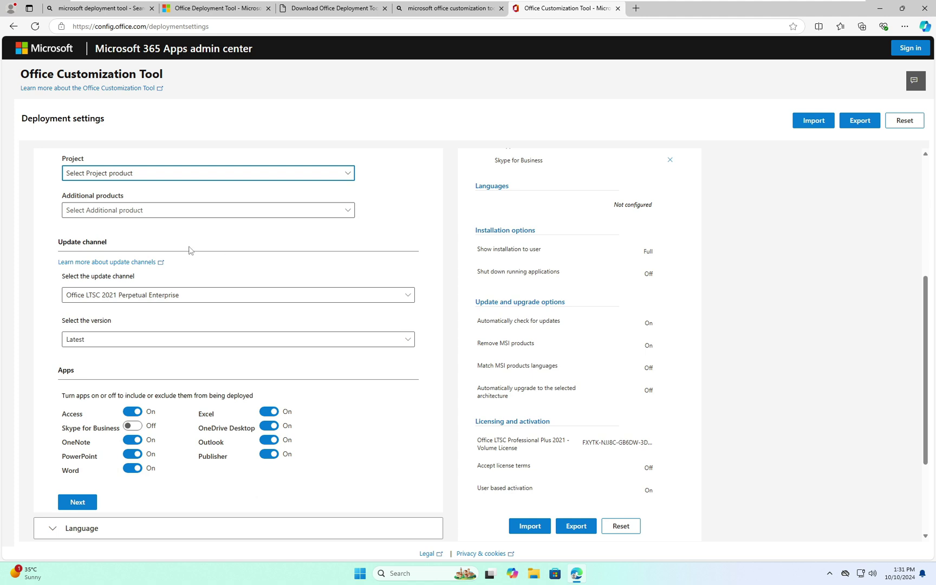
pyautogui.scroll(-3, 162, 245)
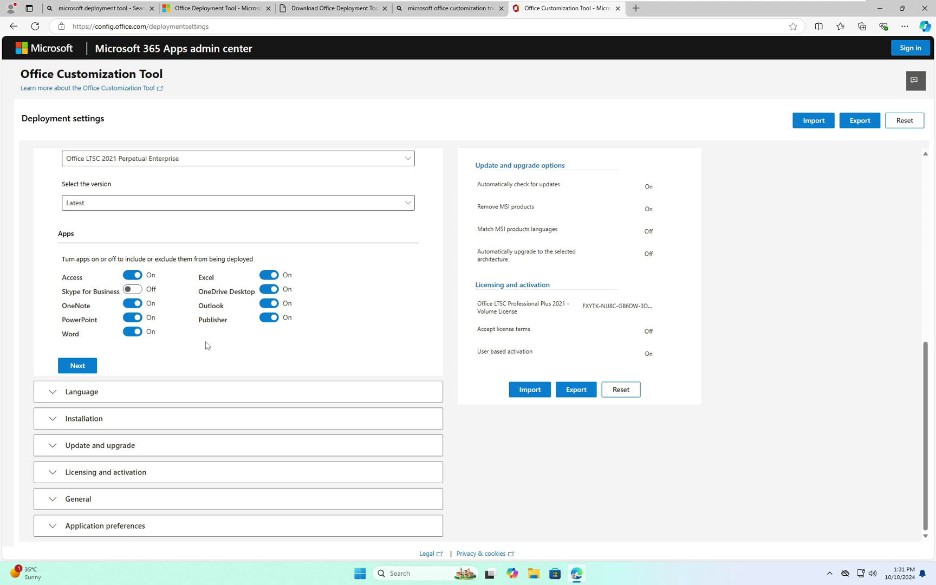
pyautogui.click(269, 318)
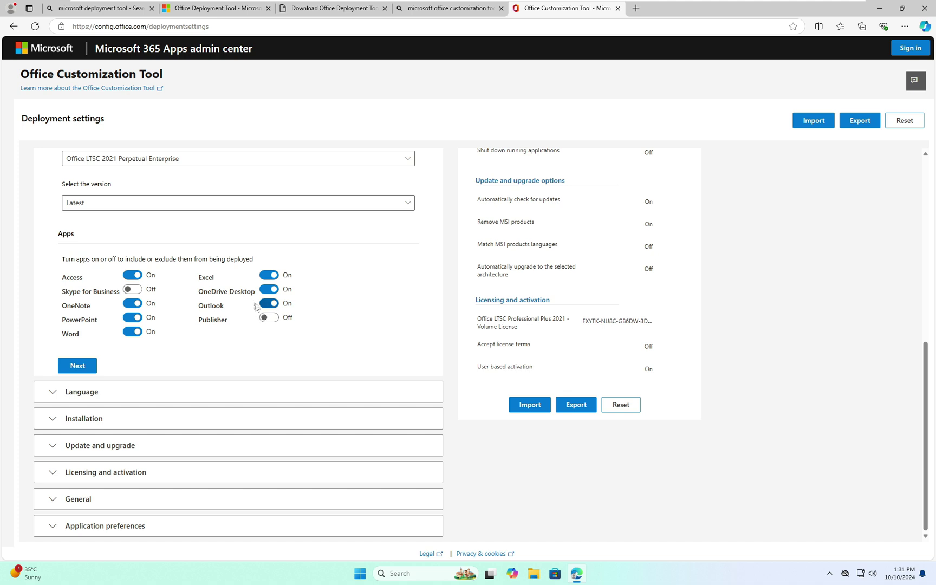
pyautogui.click(269, 289)
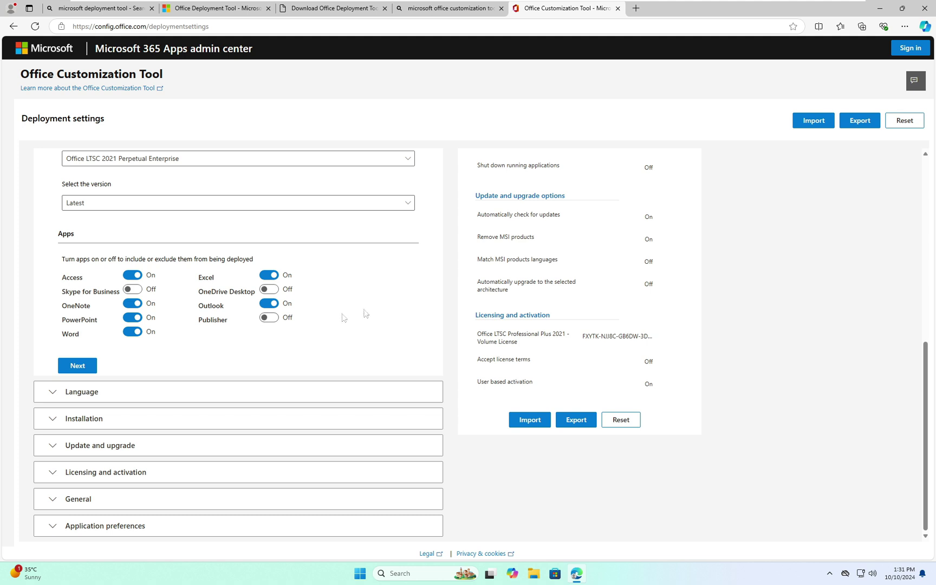
pyautogui.click(83, 396)
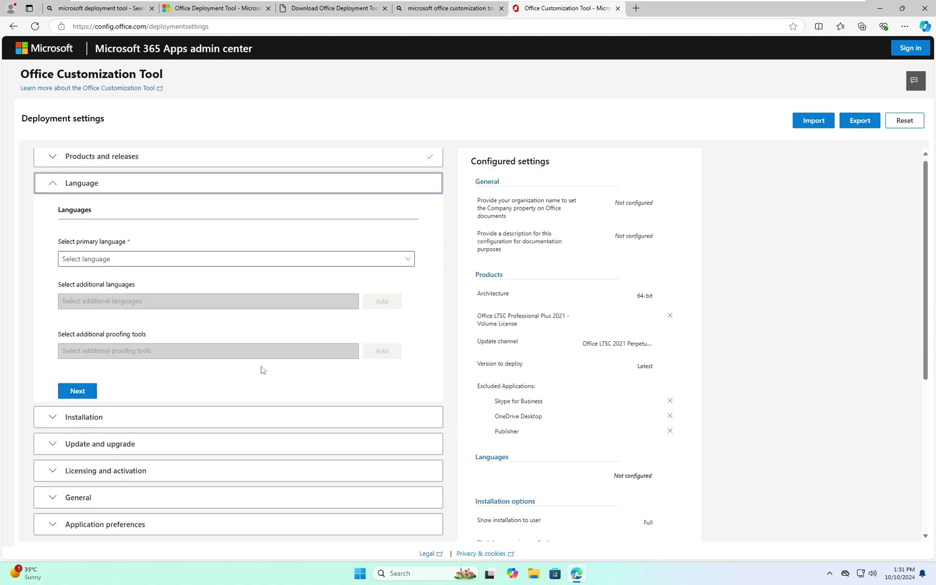
pyautogui.scroll(-1, 261, 371)
pyautogui.scroll(1, 184, 303)
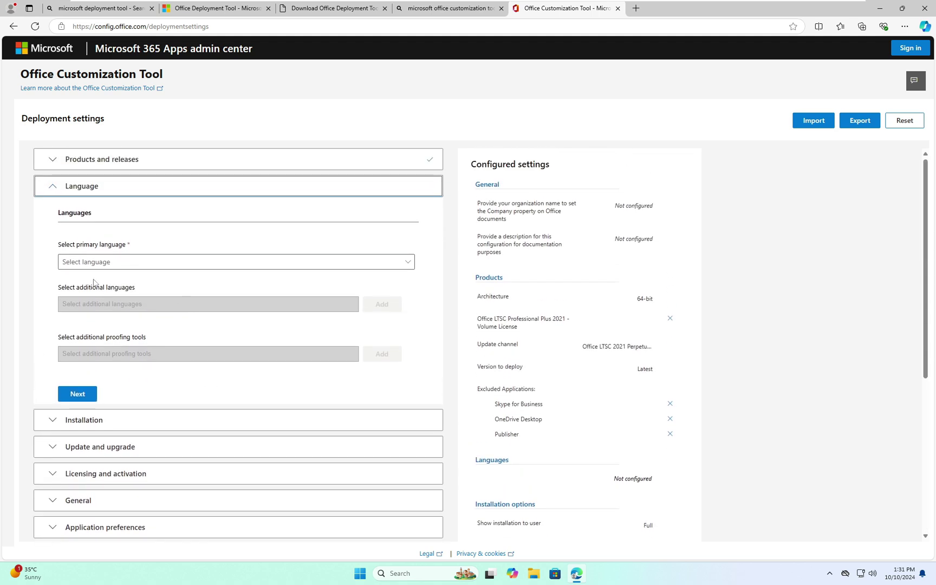
pyautogui.click(118, 263)
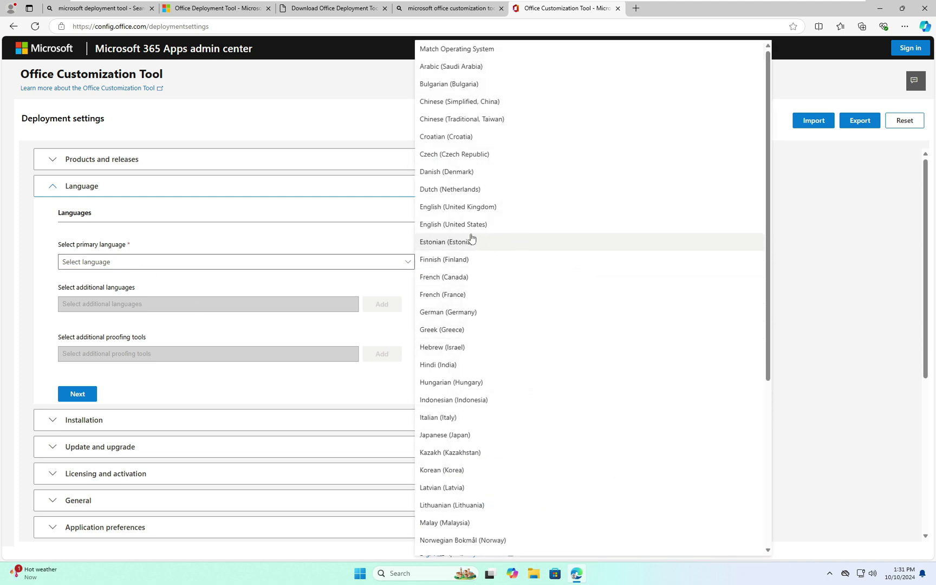
pyautogui.click(434, 229)
pyautogui.scroll(-1, 297, 316)
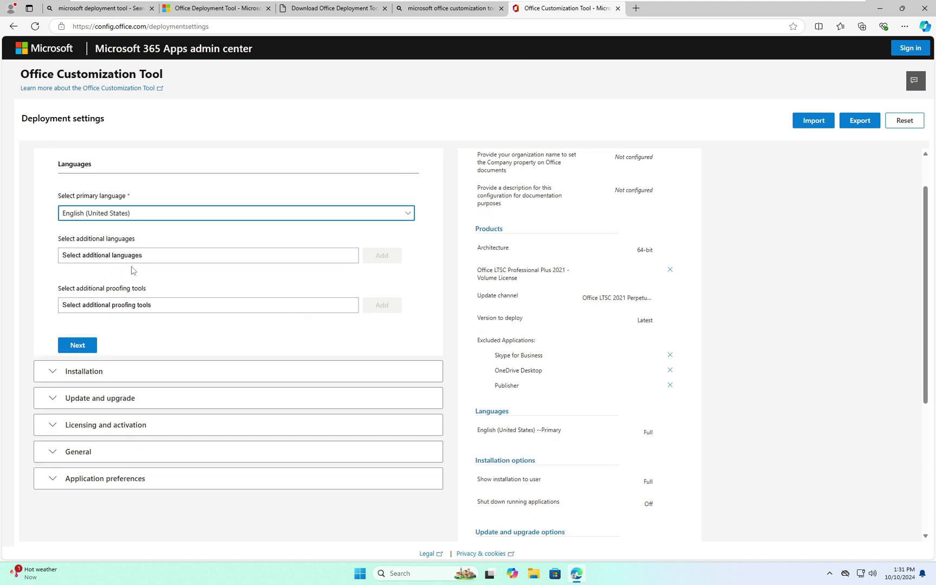
pyautogui.scroll(-2, 160, 308)
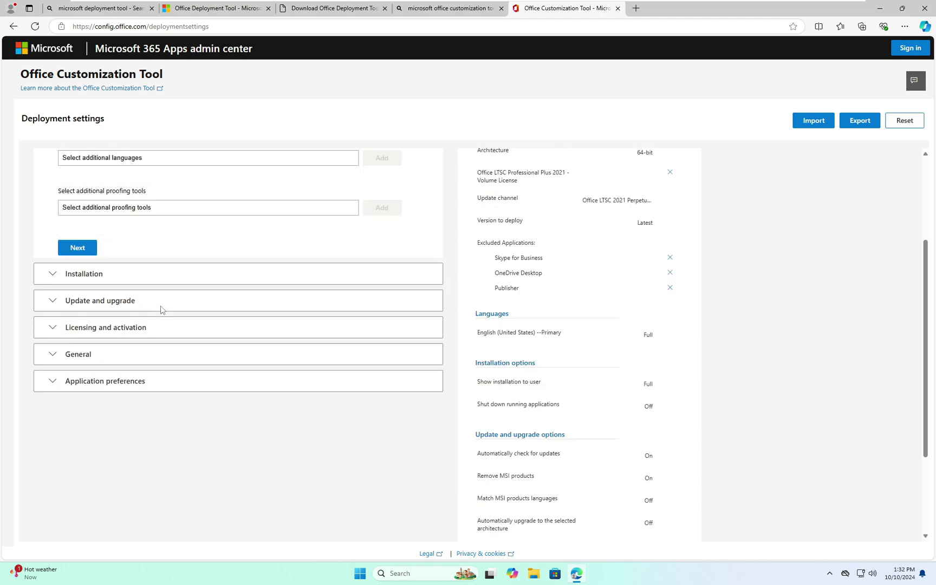
pyautogui.scroll(-2, 233, 307)
pyautogui.scroll(3, 222, 314)
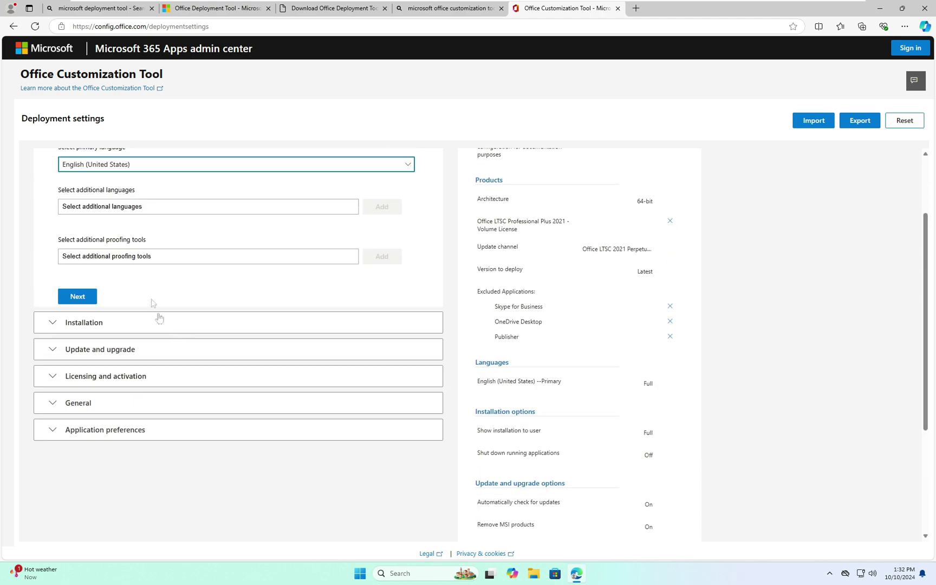
pyautogui.scroll(2, 304, 332)
pyautogui.scroll(-5, 469, 339)
pyautogui.scroll(5, 580, 374)
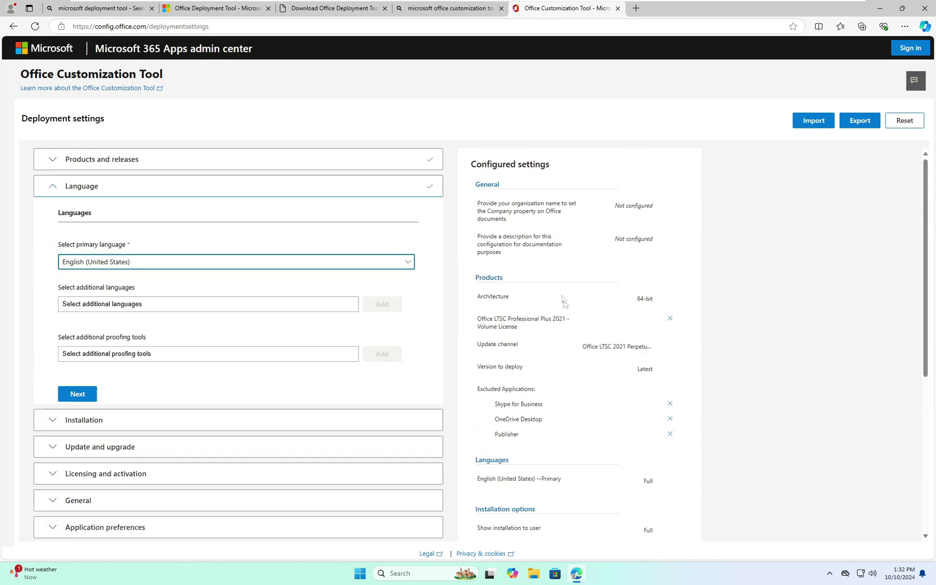
pyautogui.scroll(-3, 542, 242)
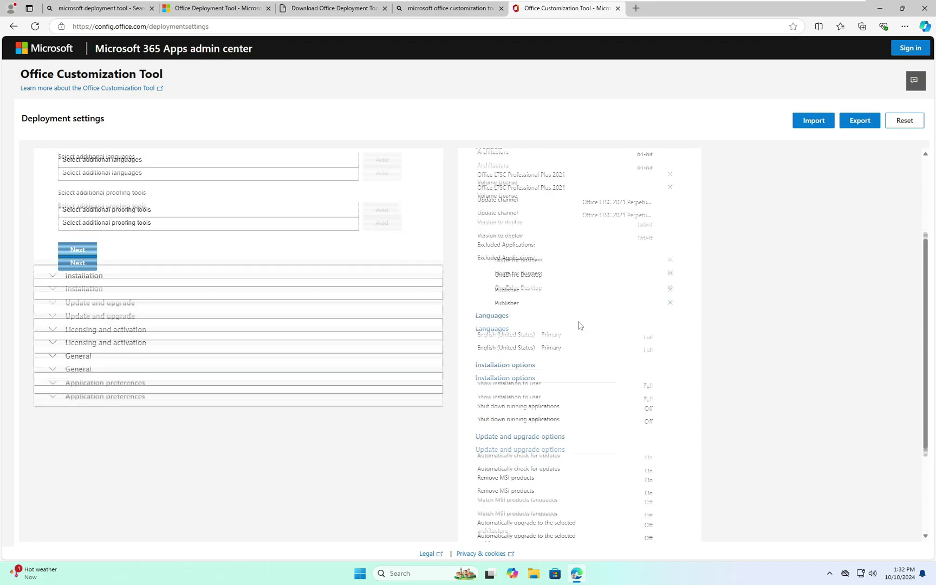
pyautogui.scroll(-3, 537, 313)
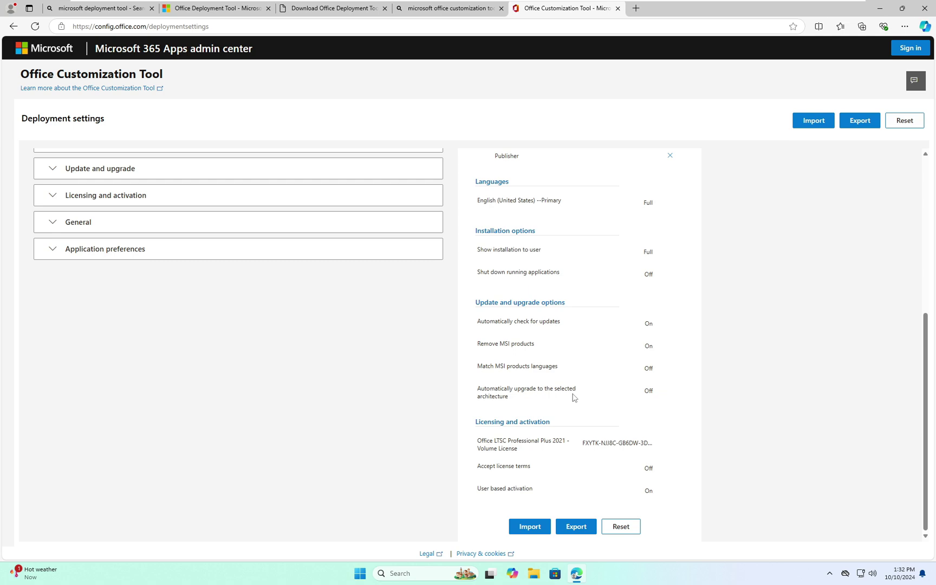
pyautogui.scroll(6, 573, 397)
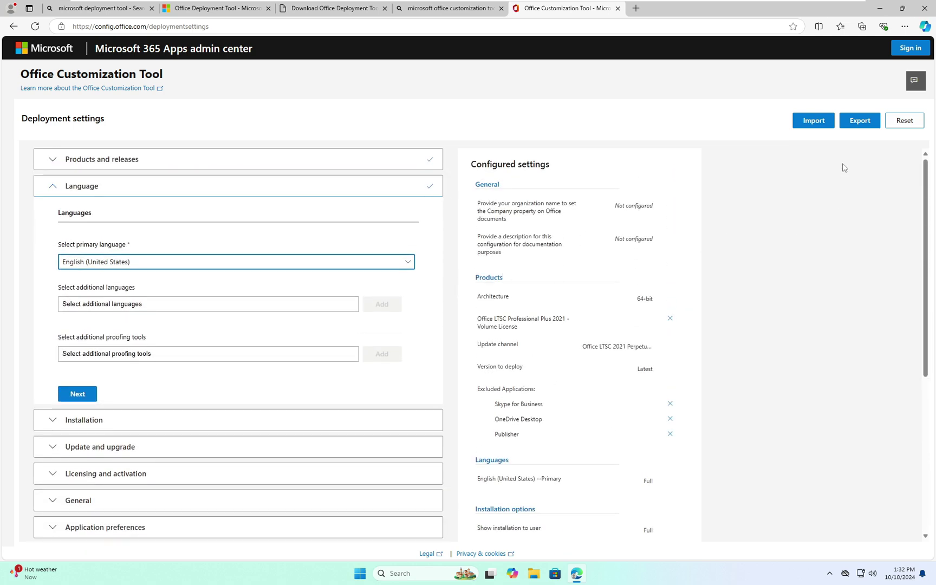
# - Set Office Open XML formats as the default file format for the export
pyautogui.click(857, 125)
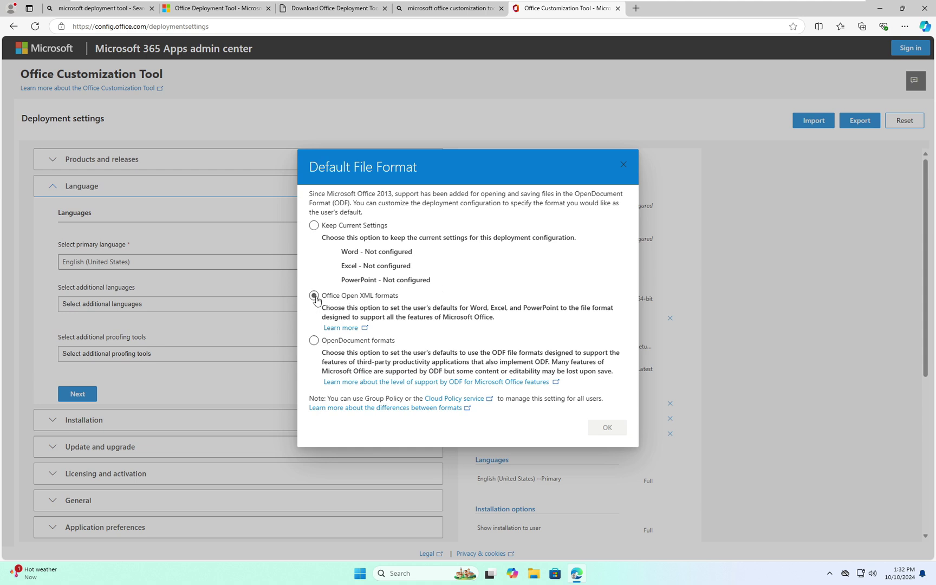
pyautogui.click(314, 296)
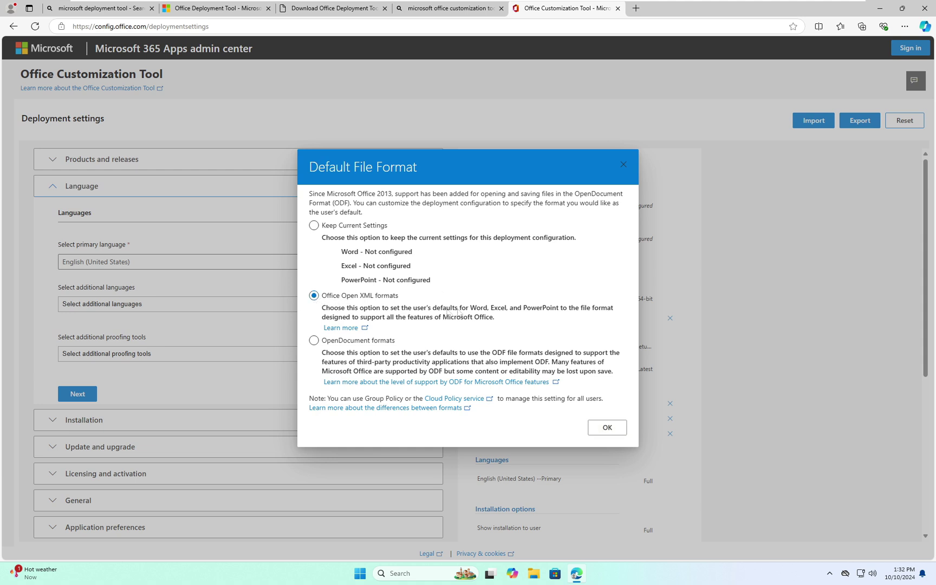
pyautogui.click(607, 428)
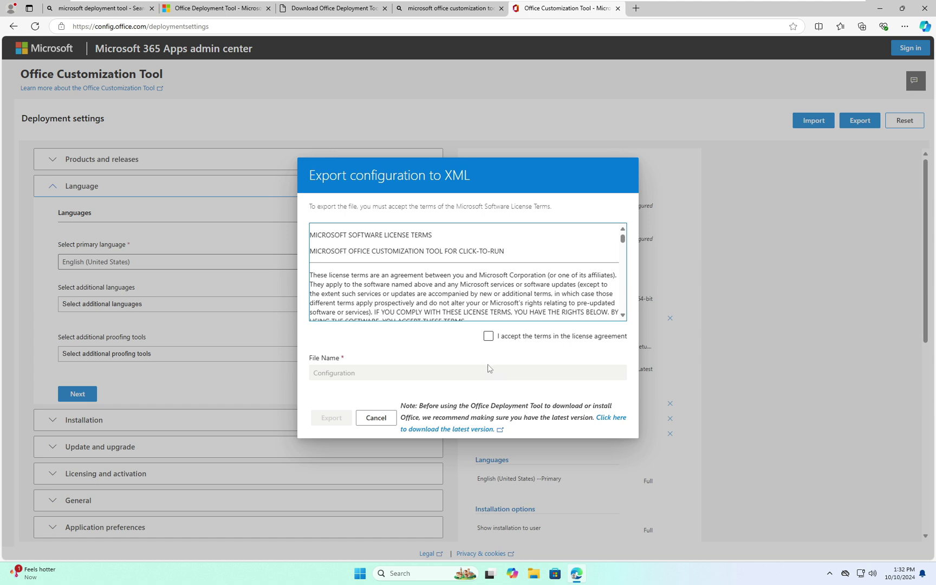
# - Accept the license terms and export the settings as Configuration, keeping the download
pyautogui.click(489, 336)
pyautogui.click(356, 373)
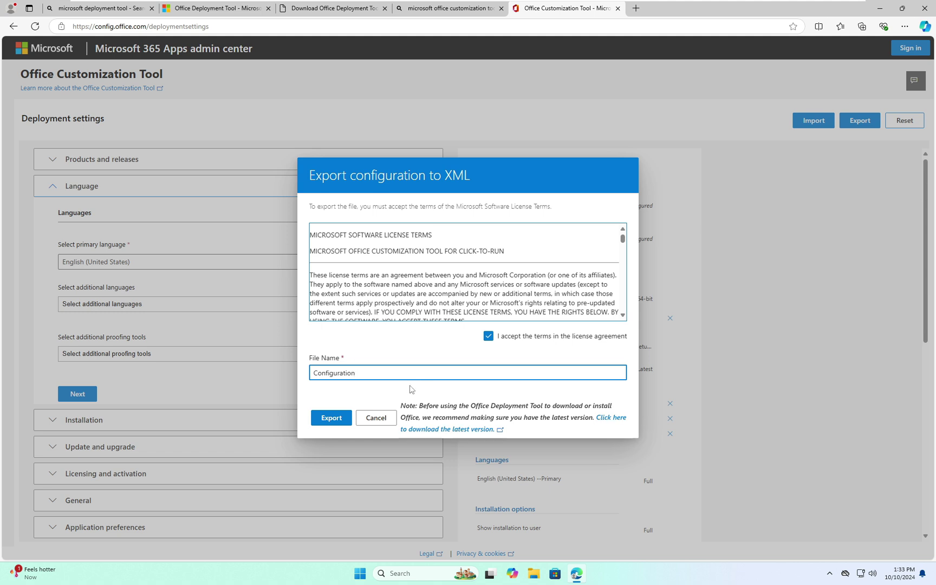
pyautogui.click(339, 422)
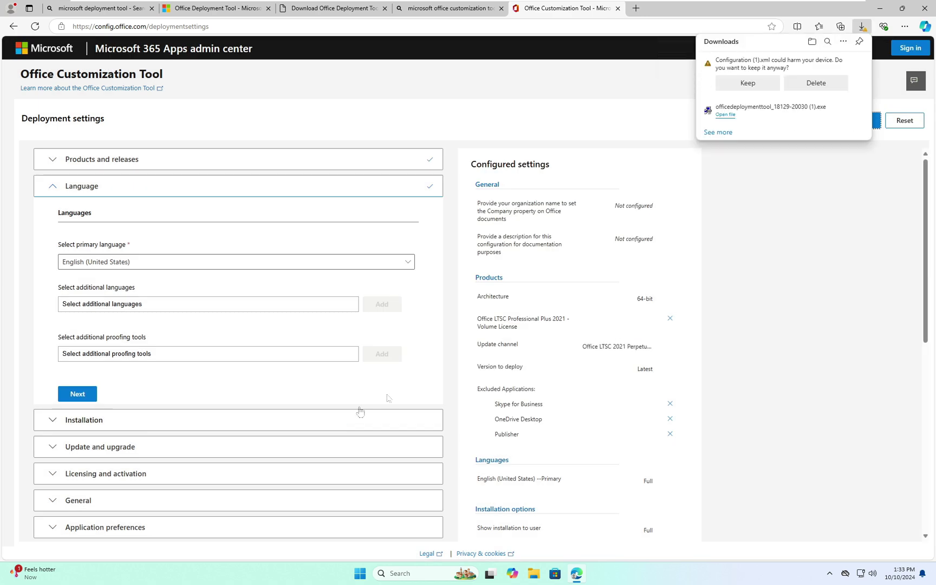
pyautogui.click(748, 83)
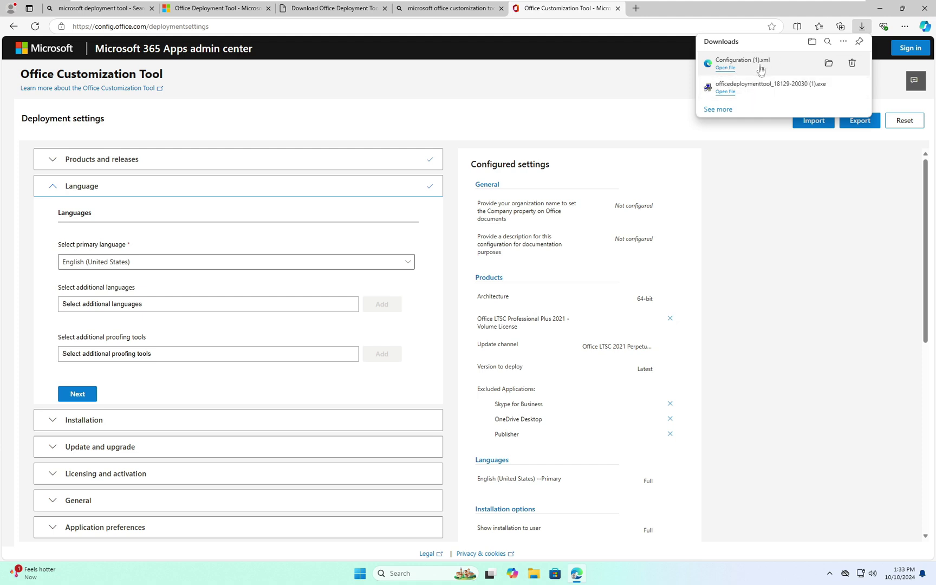
pyautogui.hotkey('alt', 'f')
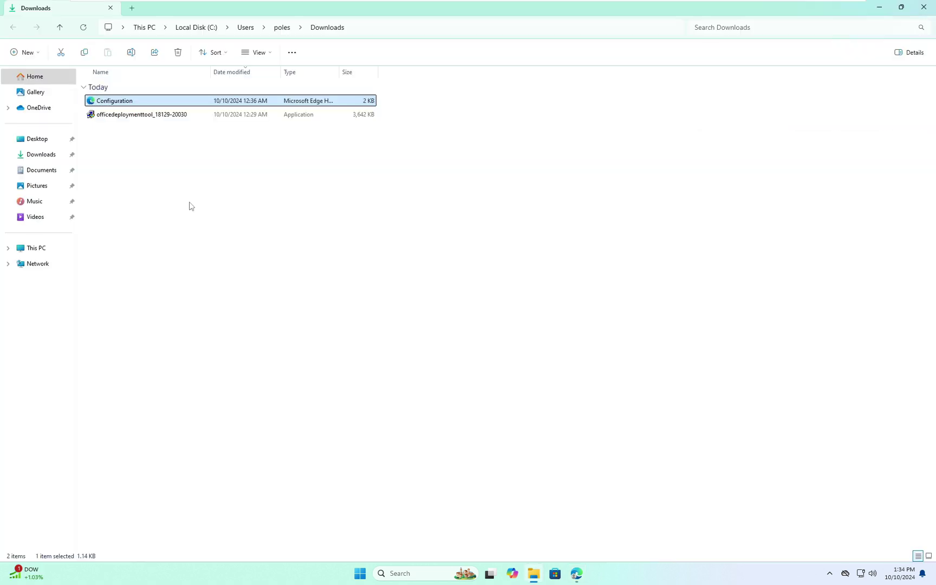
# - Copy the Configuration file and deployment tool installer from Downloads
pyautogui.moveTo(172, 205); pyautogui.dragTo(313, 96)
pyautogui.rightClick(284, 104)
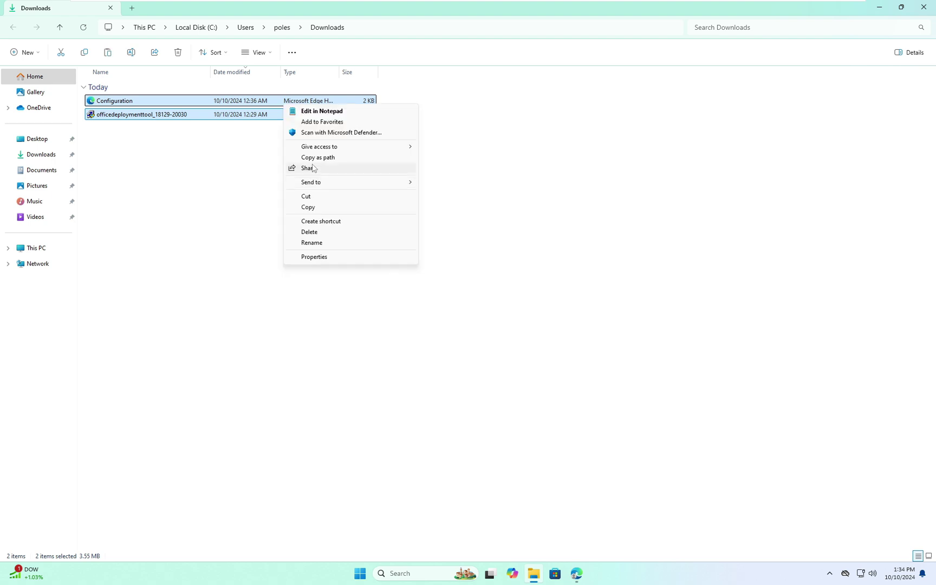
pyautogui.click(307, 210)
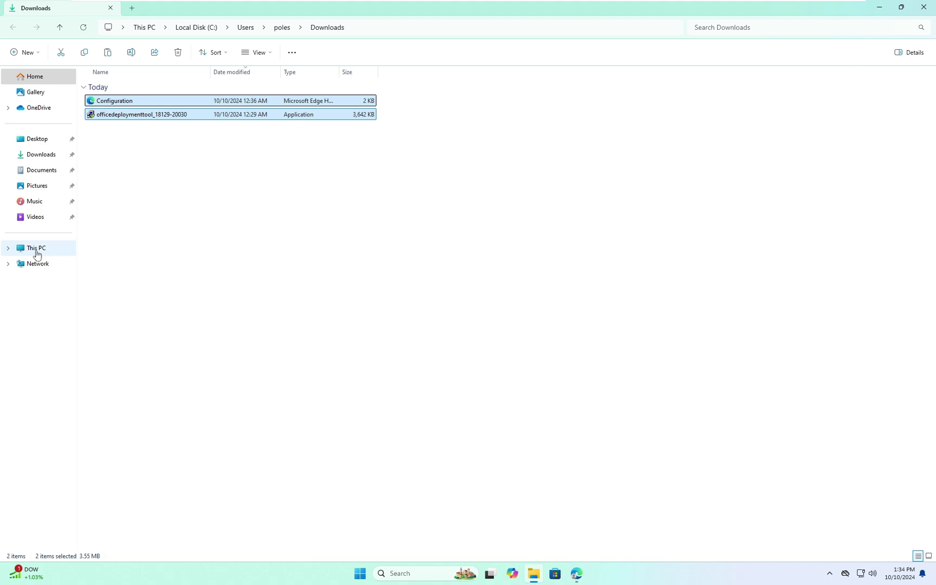
# - Create a new folder named msoffice on Local Disk (C:) and open it
pyautogui.click(36, 249)
pyautogui.click(129, 97)
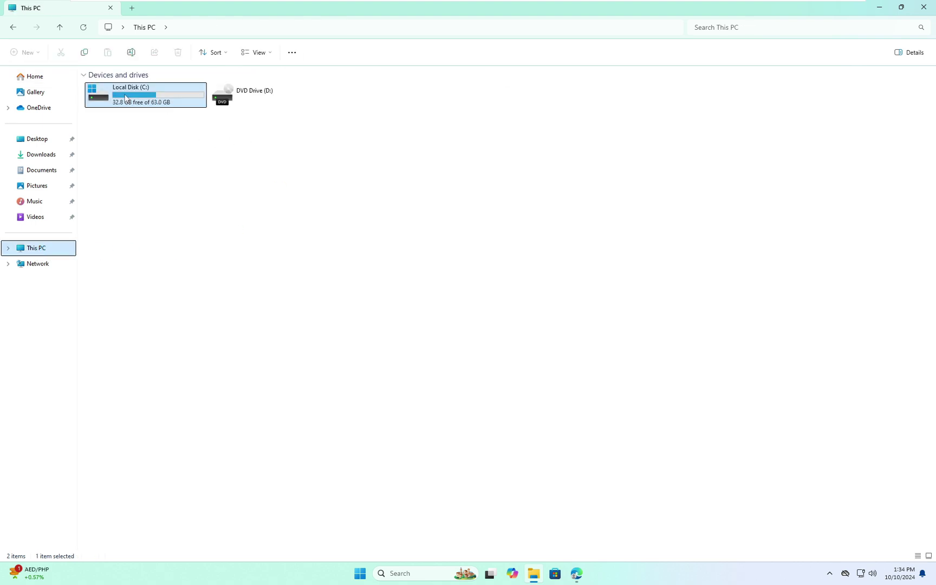
pyautogui.doubleClick(128, 97)
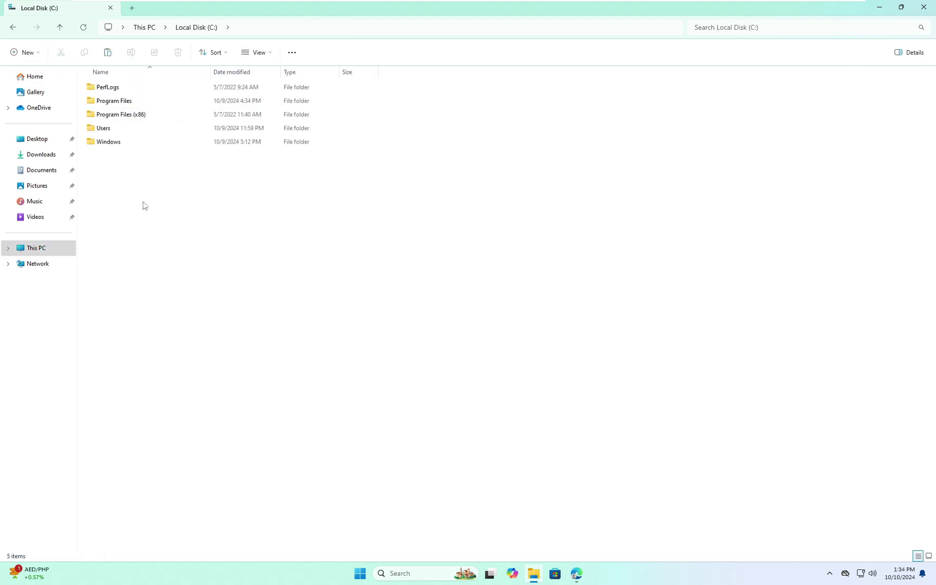
pyautogui.rightClick(142, 226)
pyautogui.hotkey('ctrl', 'shift', 'n')
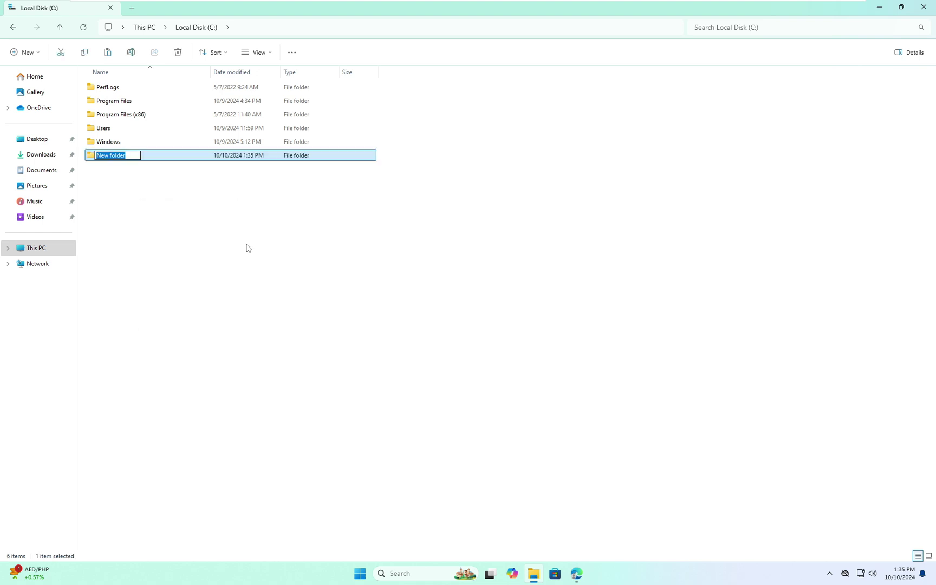
pyautogui.write('msoffice')
pyautogui.press('Return')
pyautogui.press('Return')
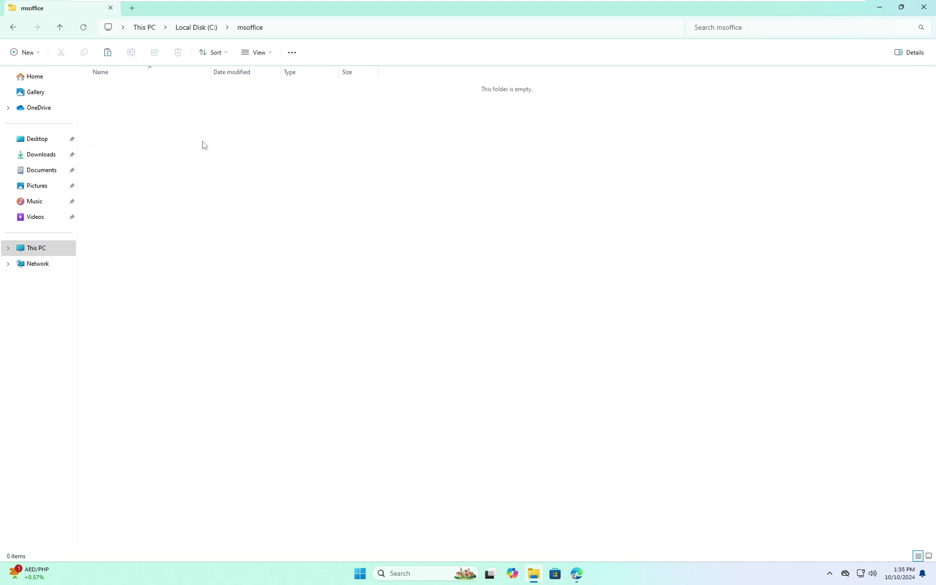
# - Paste both copied files into the msoffice folder
pyautogui.rightClick(218, 130)
pyautogui.click(251, 280)
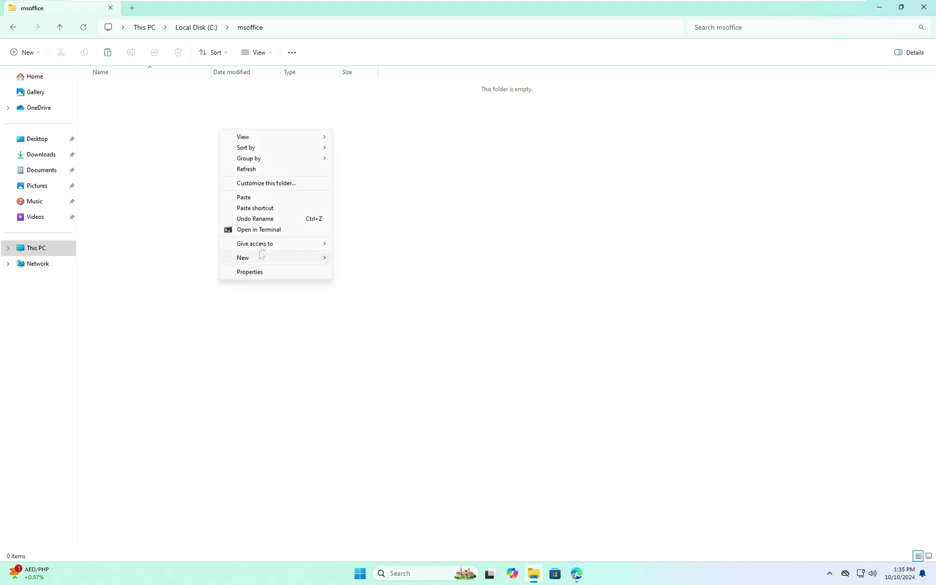
pyautogui.click(245, 198)
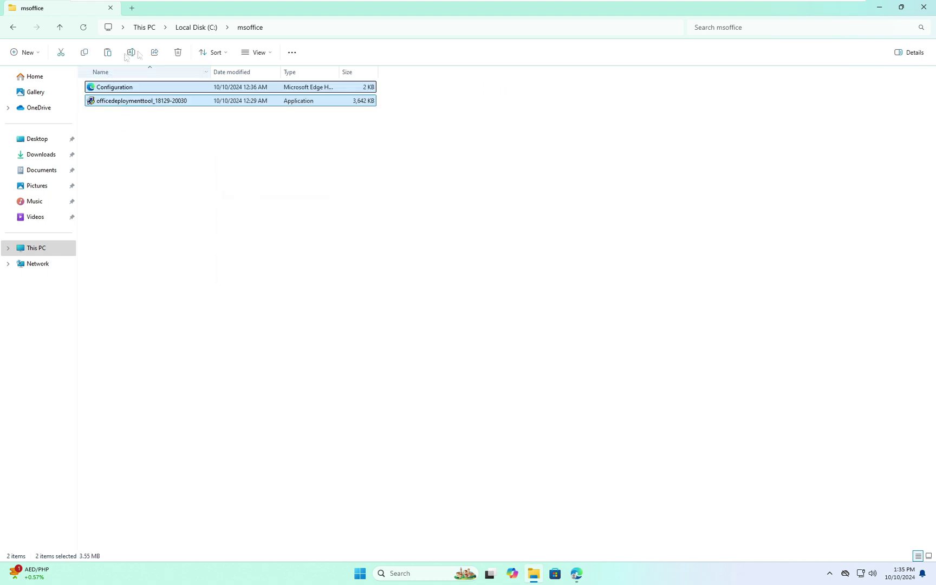
pyautogui.click(256, 158)
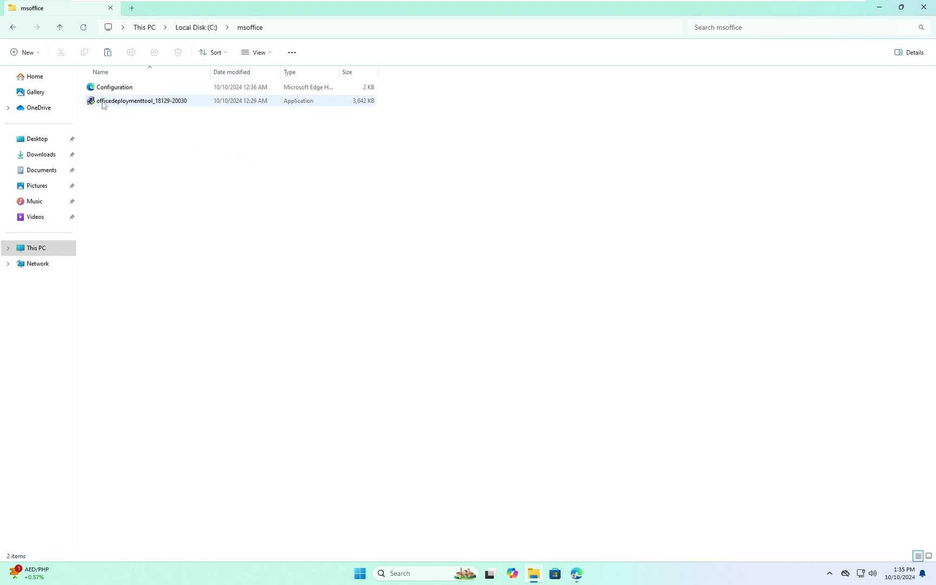
# - Run the Office Deployment Tool as administrator and accept its license terms
pyautogui.rightClick(155, 106)
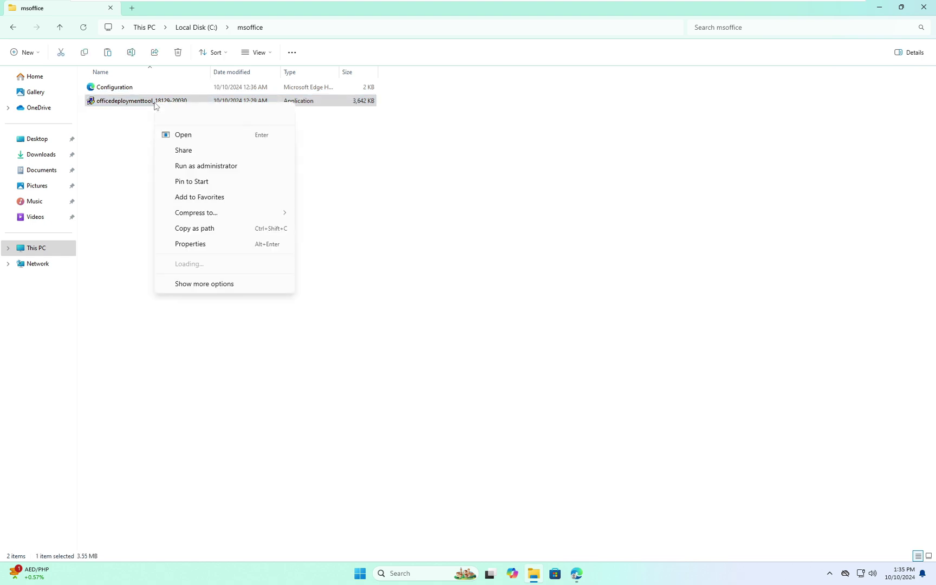
pyautogui.click(189, 167)
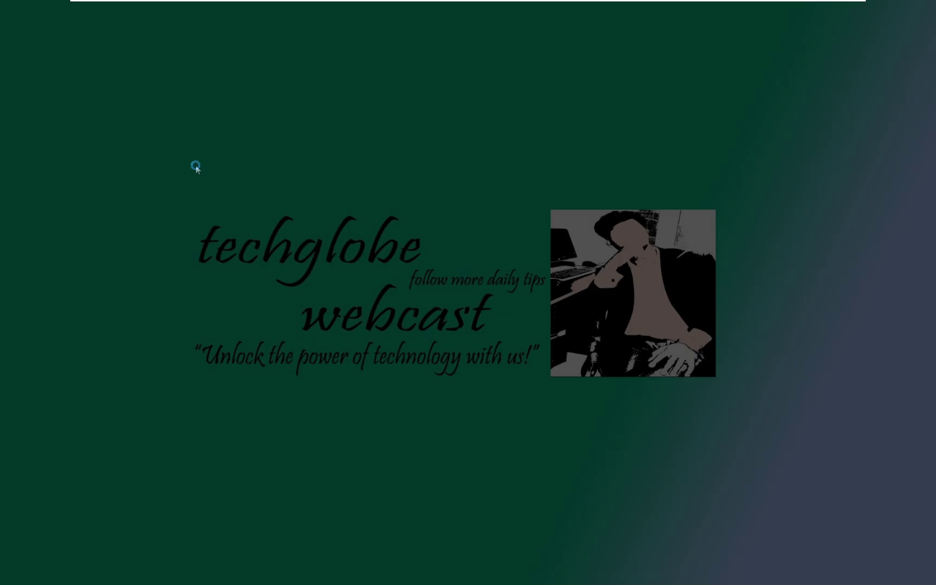
pyautogui.click(414, 373)
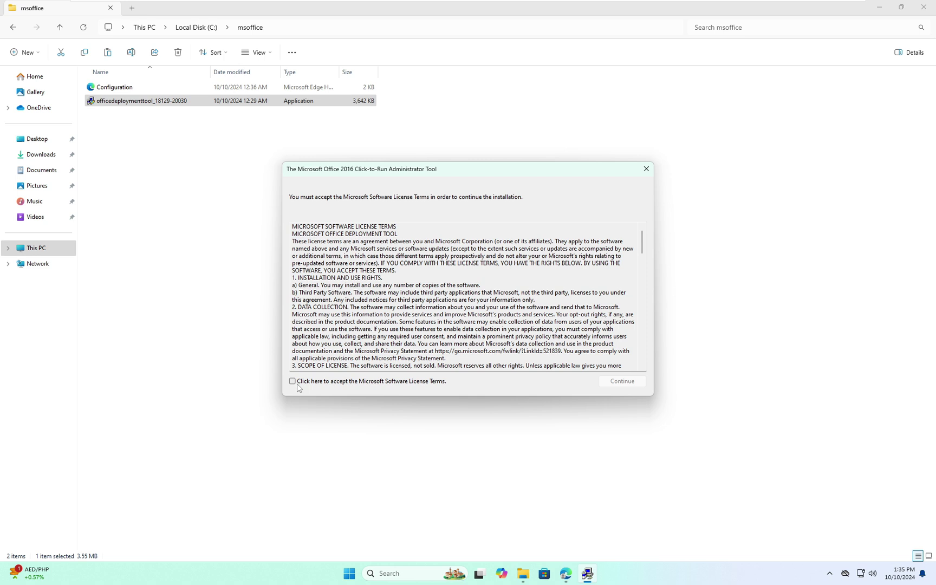
pyautogui.click(297, 383)
pyautogui.click(619, 383)
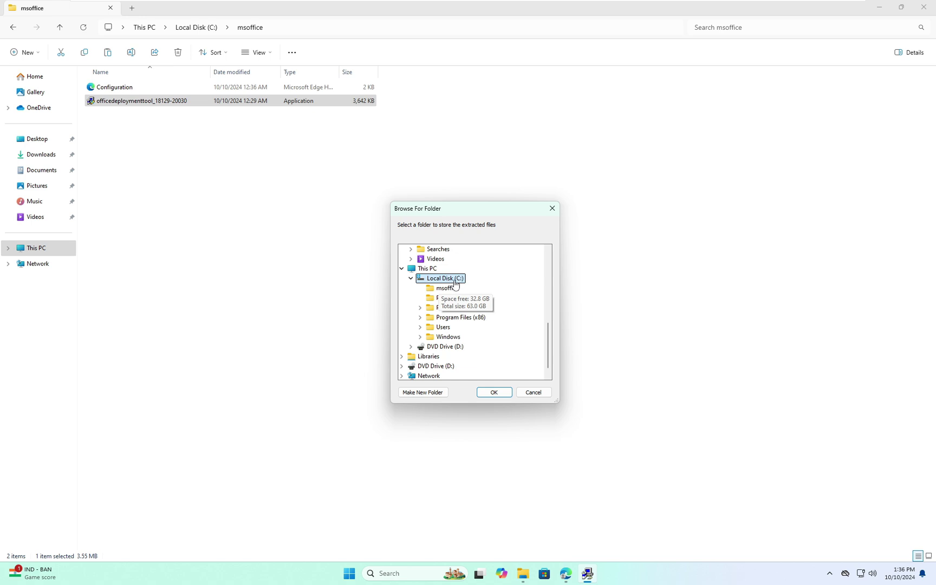
# - Extract the tool's files into msoffice and dismiss the success message
pyautogui.click(445, 290)
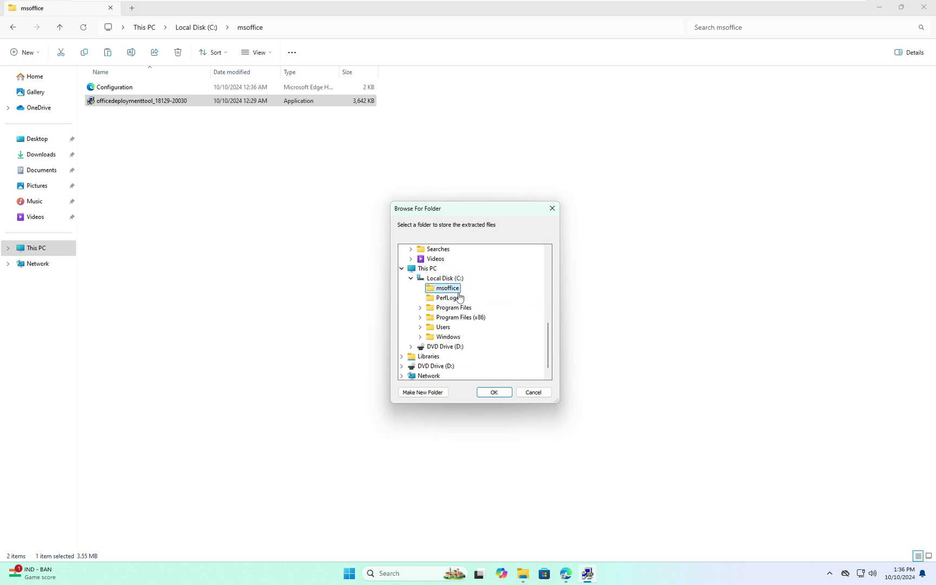
pyautogui.click(503, 393)
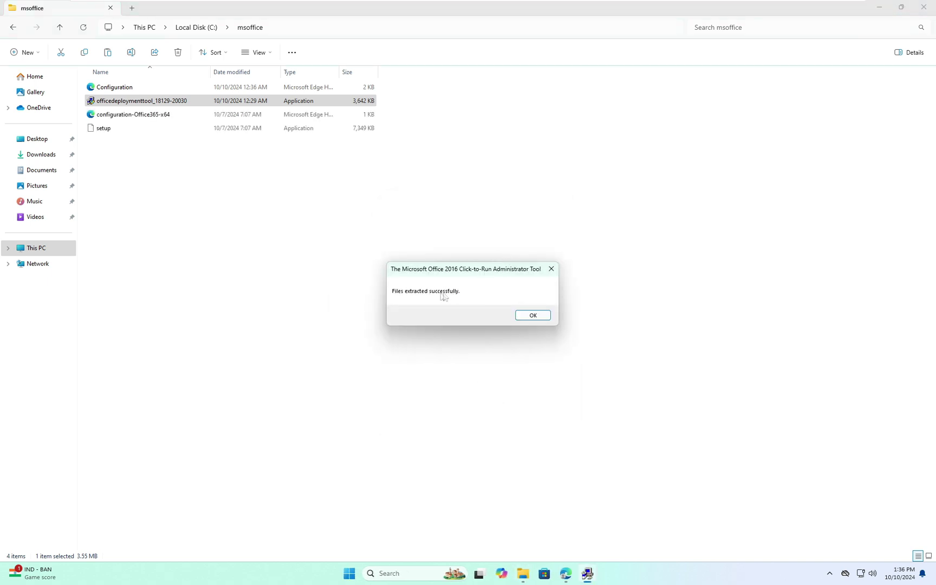
pyautogui.click(533, 315)
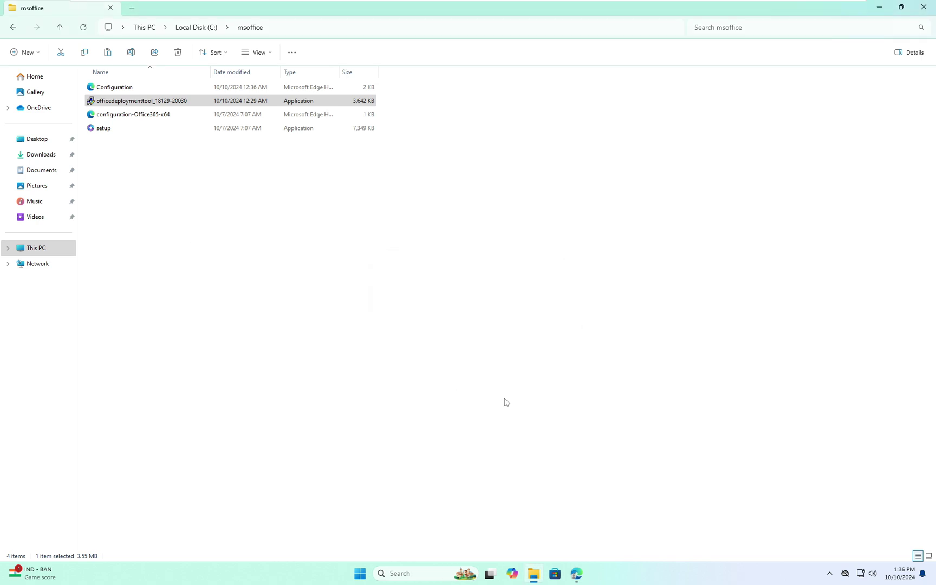
pyautogui.press('super')
pyautogui.write('cmd')
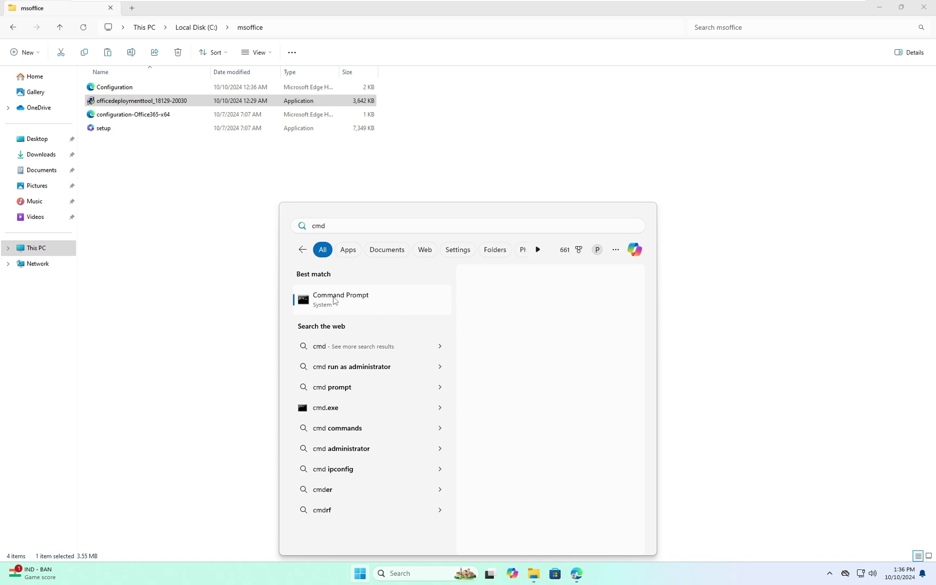
# - Open Command Prompt as administrator
pyautogui.rightClick(334, 301)
pyautogui.click(357, 309)
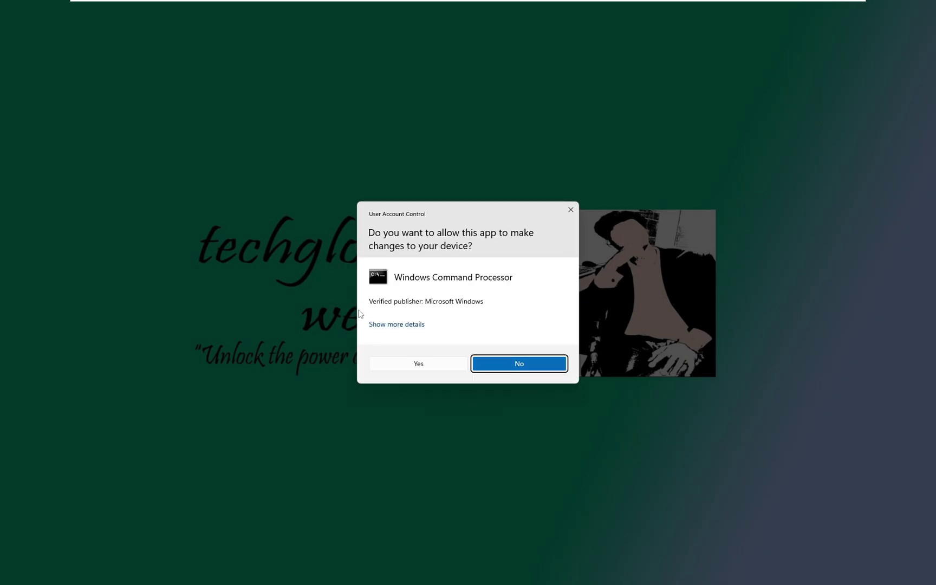
pyautogui.click(419, 365)
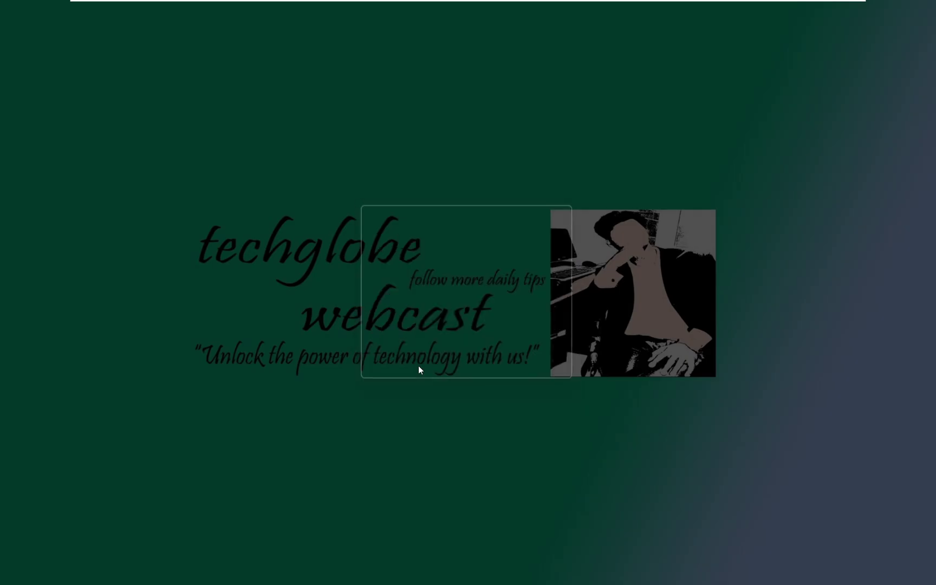
pyautogui.moveTo(454, 197); pyautogui.dragTo(482, 203)
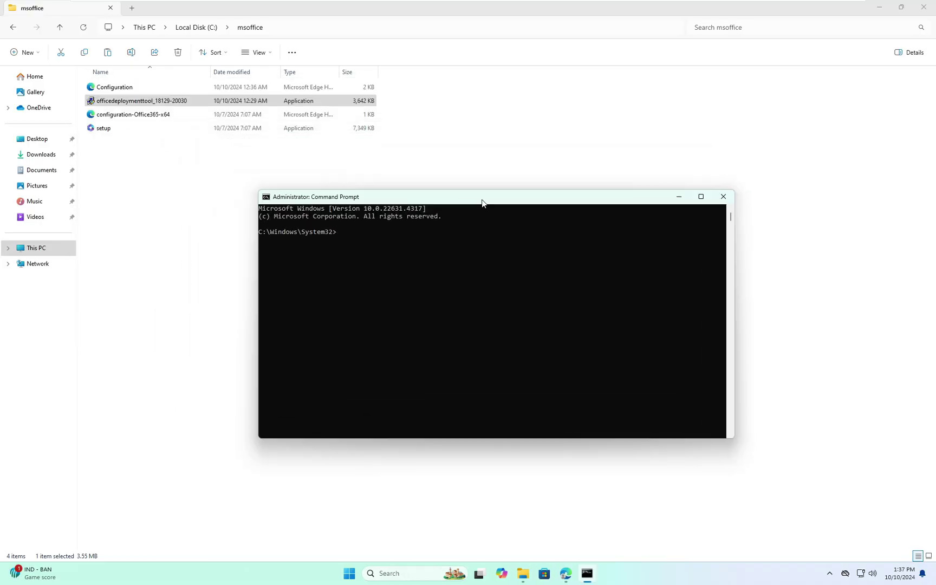
# - Change to c:\msoffice and run 'setup.exe /download configuration.xml'
pyautogui.write('cd ')
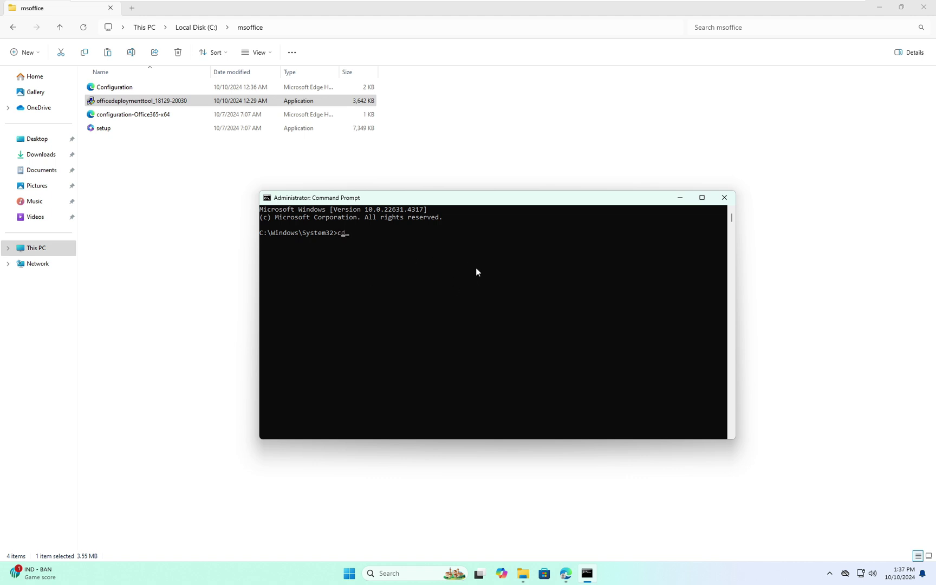
pyautogui.write('c:\\msoffice')
pyautogui.press('Return')
pyautogui.write('setup.exe /download')
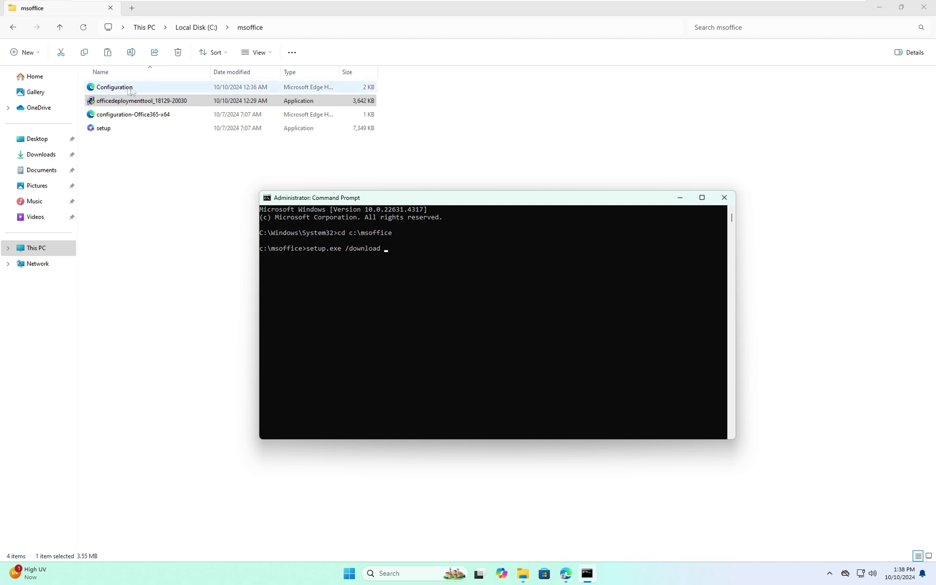
pyautogui.moveTo(377, 71); pyautogui.dragTo(484, 84)
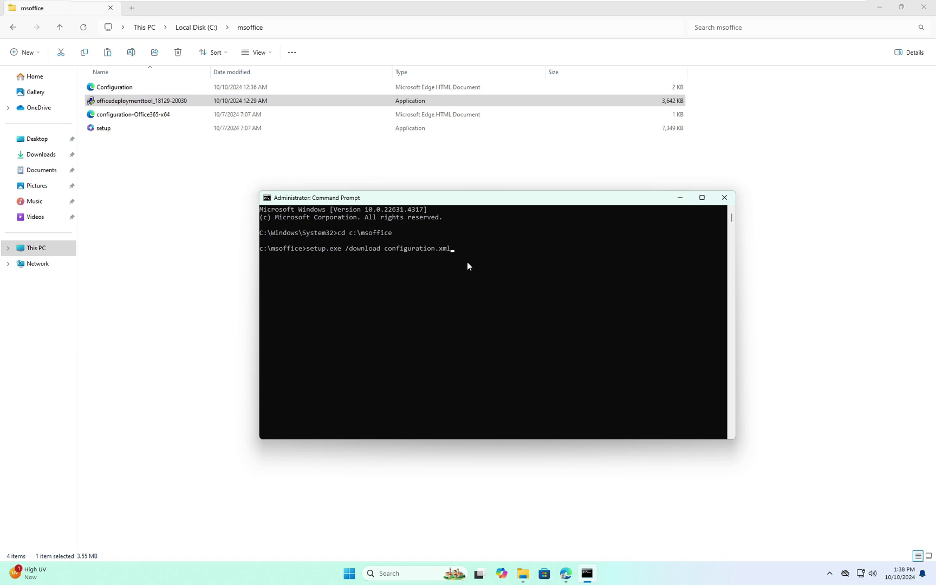
pyautogui.press('Return')
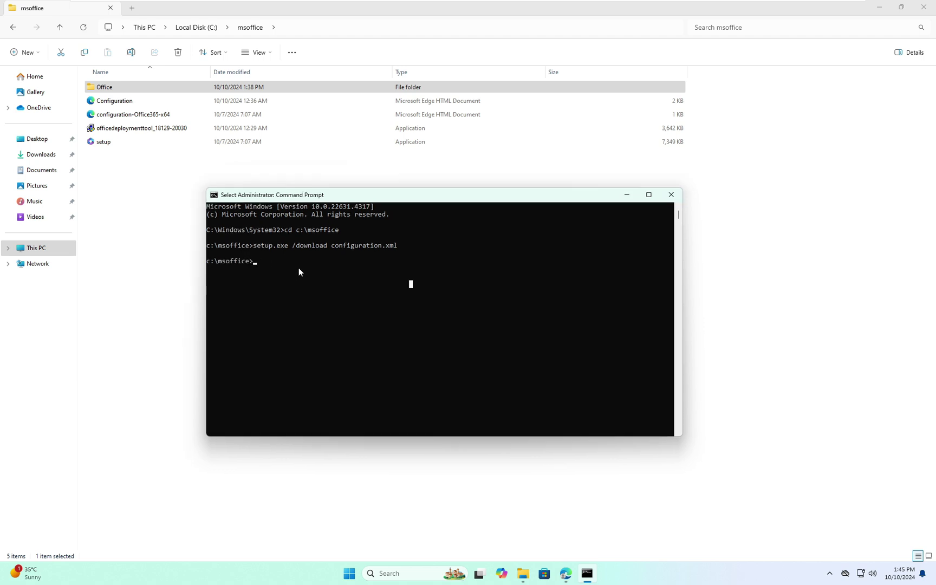
# - Run 'setup.exe /configure configuration.xml' and wait until Office reports it is installed
pyautogui.write('setup.exe /configure')
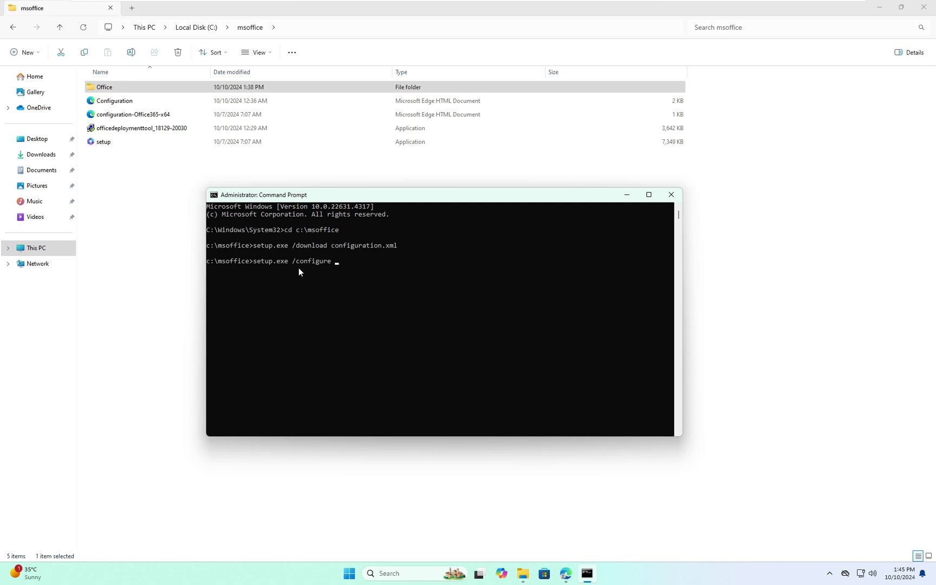
pyautogui.write('configuration.xml')
pyautogui.press('Return')
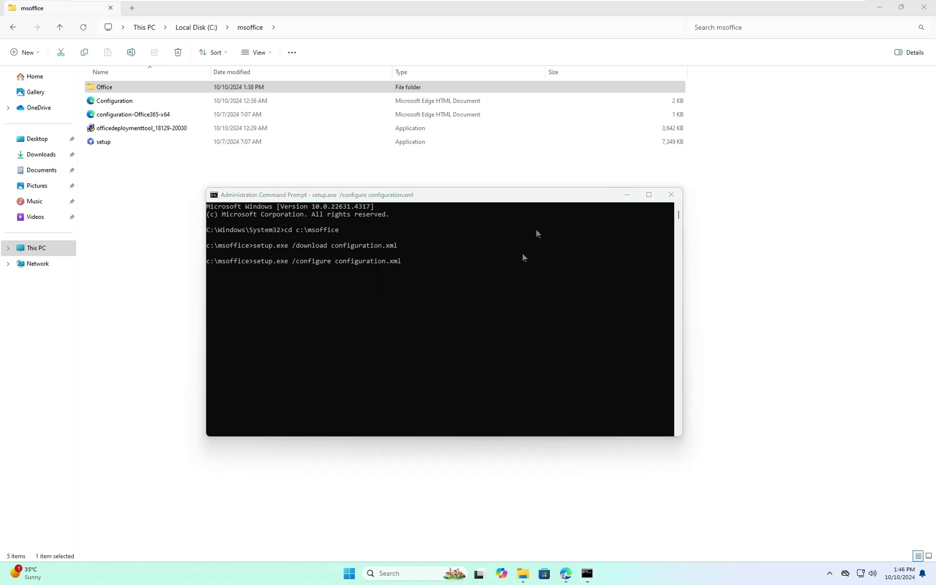
pyautogui.moveTo(636, 194); pyautogui.dragTo(537, 237)
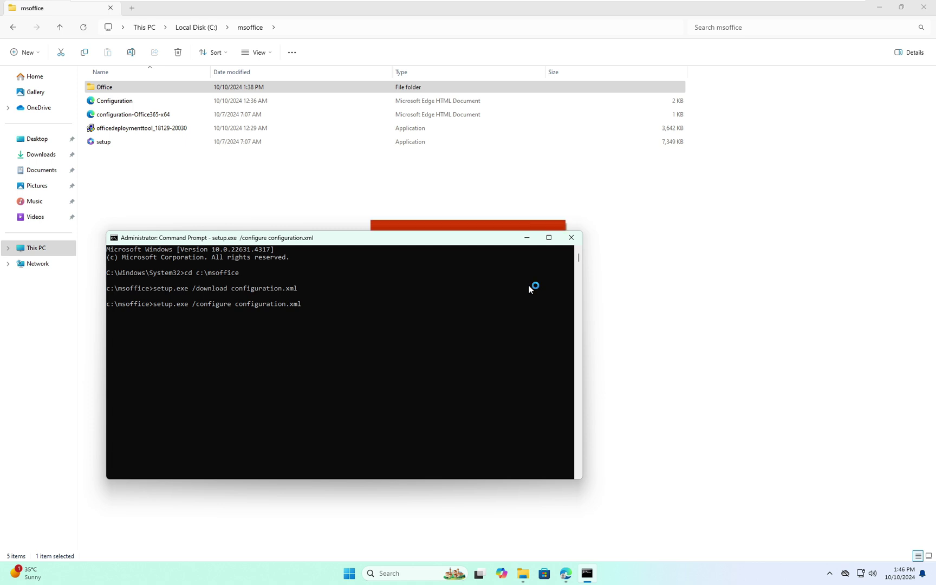
pyautogui.click(471, 226)
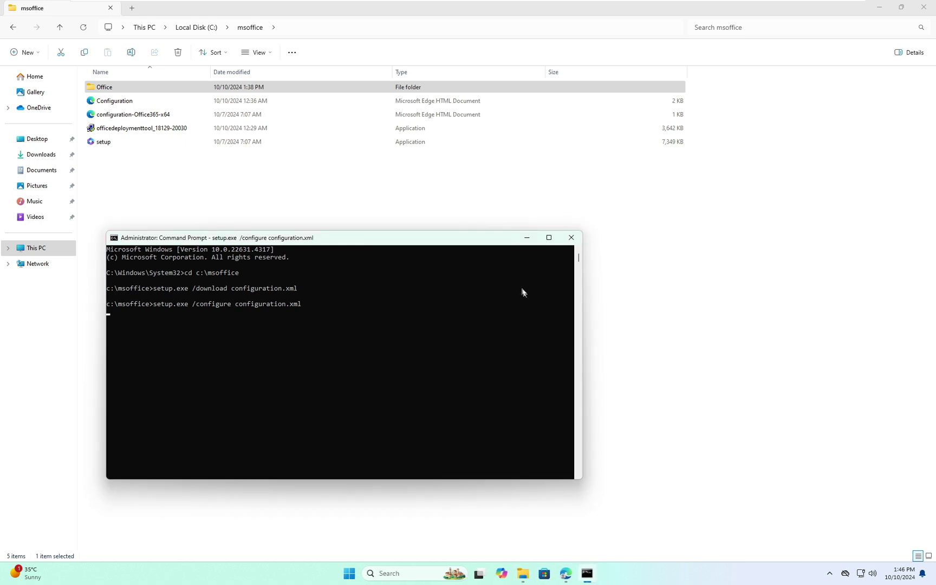
pyautogui.moveTo(480, 244); pyautogui.dragTo(539, 234)
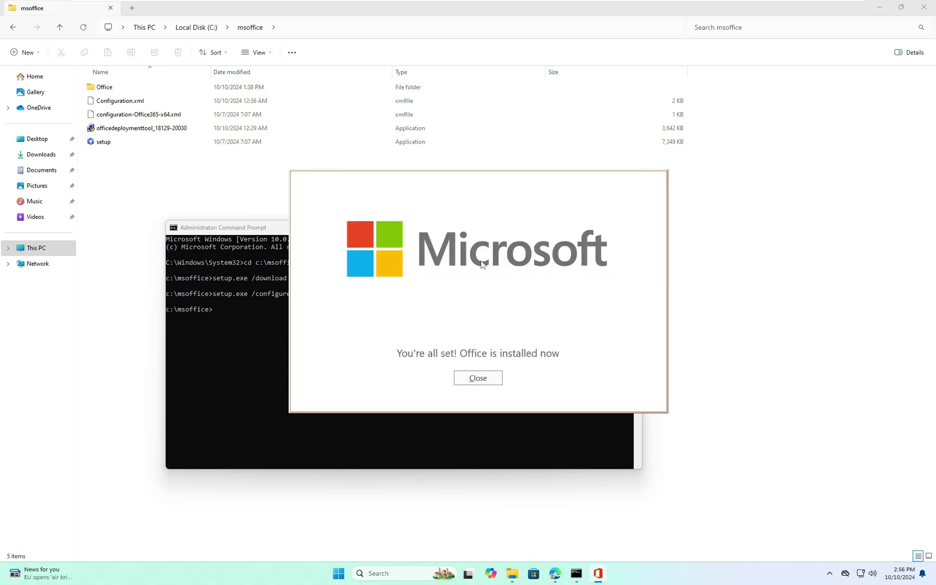
# - Close the installer and Command Prompt, then launch Word from a Start search
pyautogui.click(477, 379)
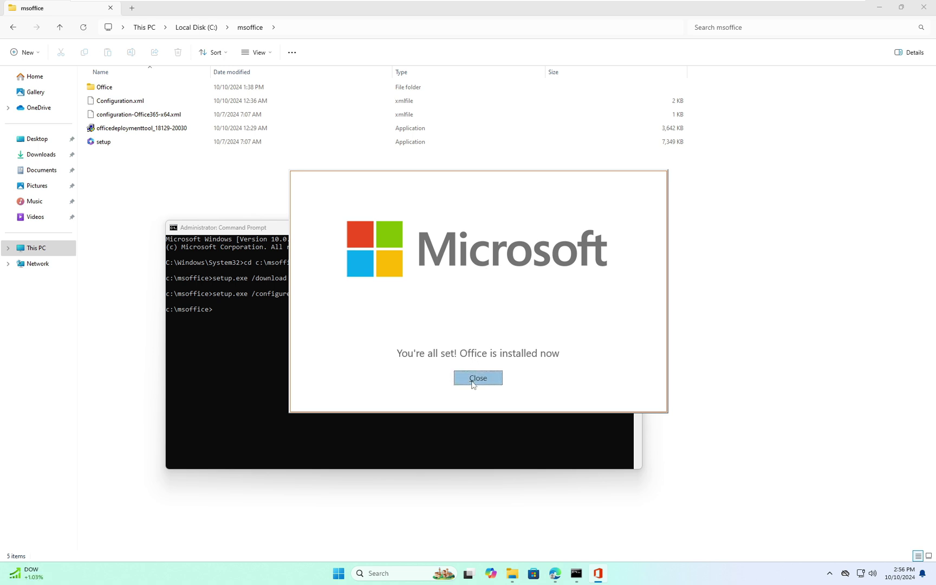
pyautogui.click(631, 227)
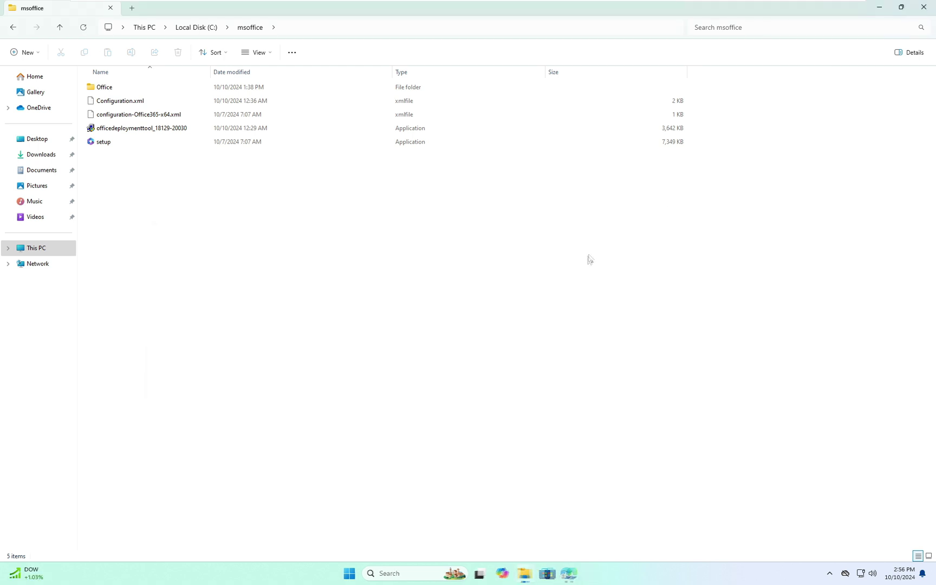
pyautogui.press('super')
pyautogui.write('msword')
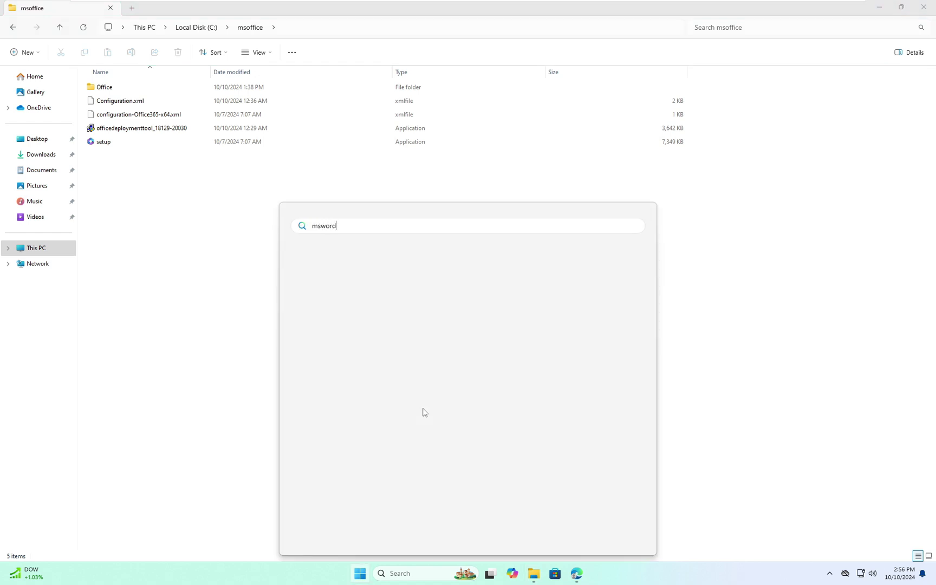
pyautogui.press('Return')
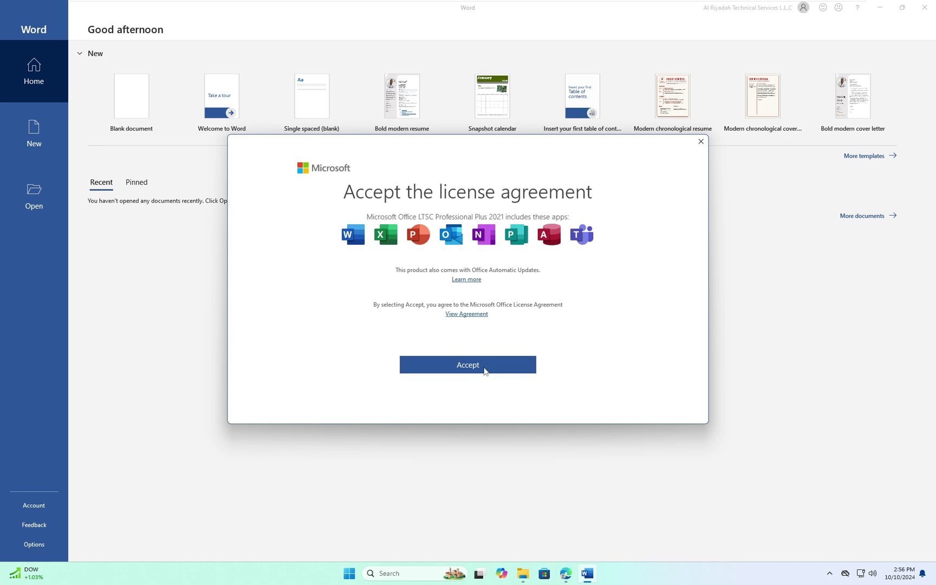
# - Accept the Office licence agreement and create a new blank document
pyautogui.click(485, 370)
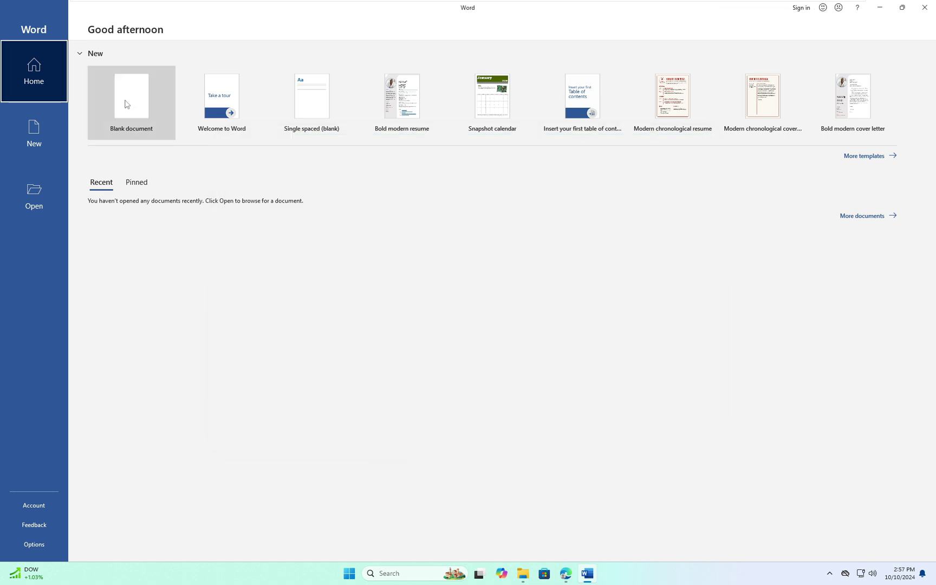
pyautogui.click(126, 104)
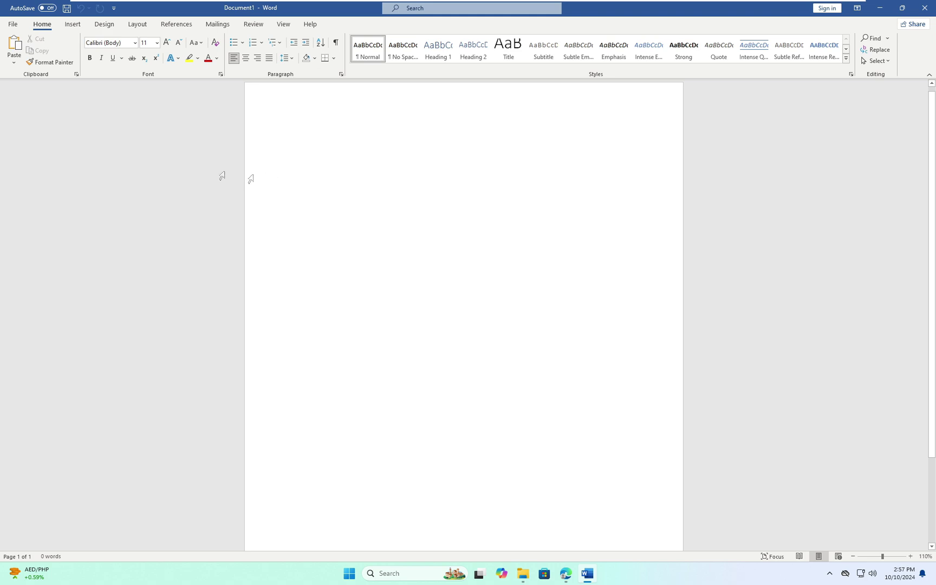
# - Check Word's Account page, which shows Office LTSC Professional Plus 2021 needs activation, then return to the document
pyautogui.click(13, 26)
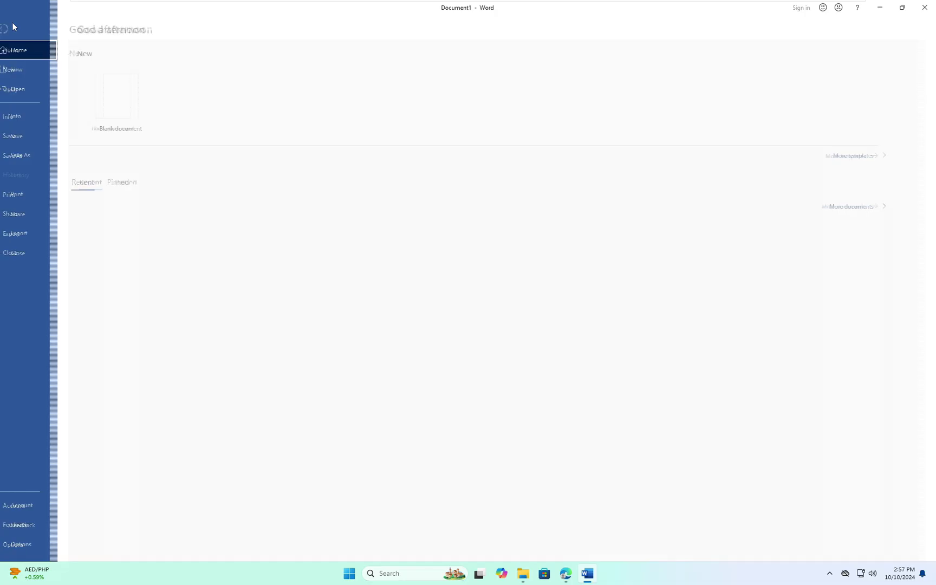
pyautogui.click(32, 507)
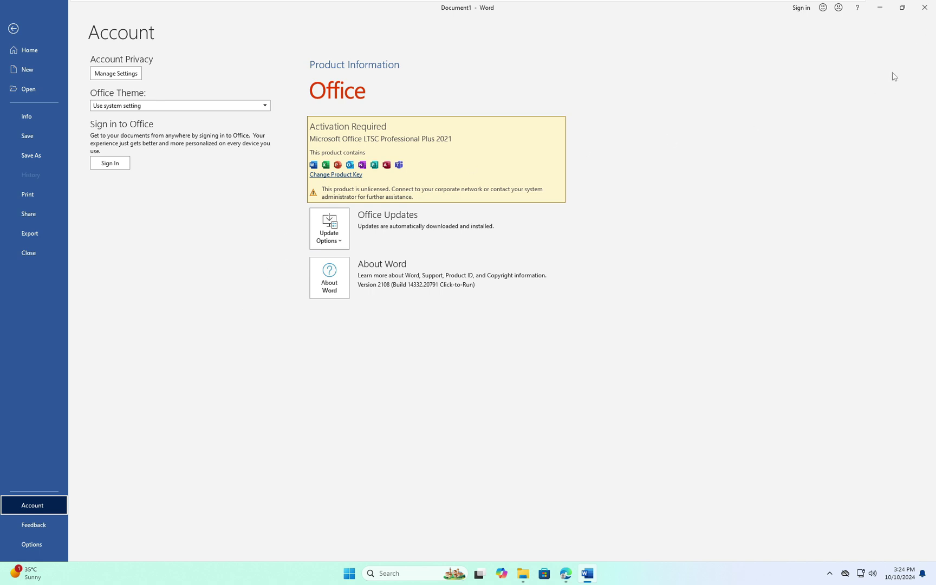
pyautogui.press('Escape')
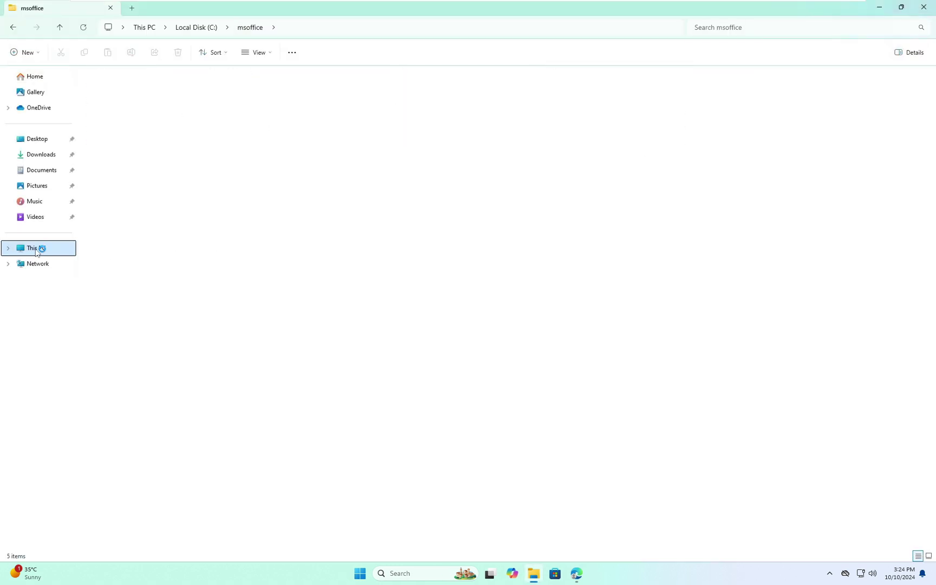
# - Browse from Local Disk (C:) through Program Files and Microsoft Office into Office16
pyautogui.doubleClick(144, 98)
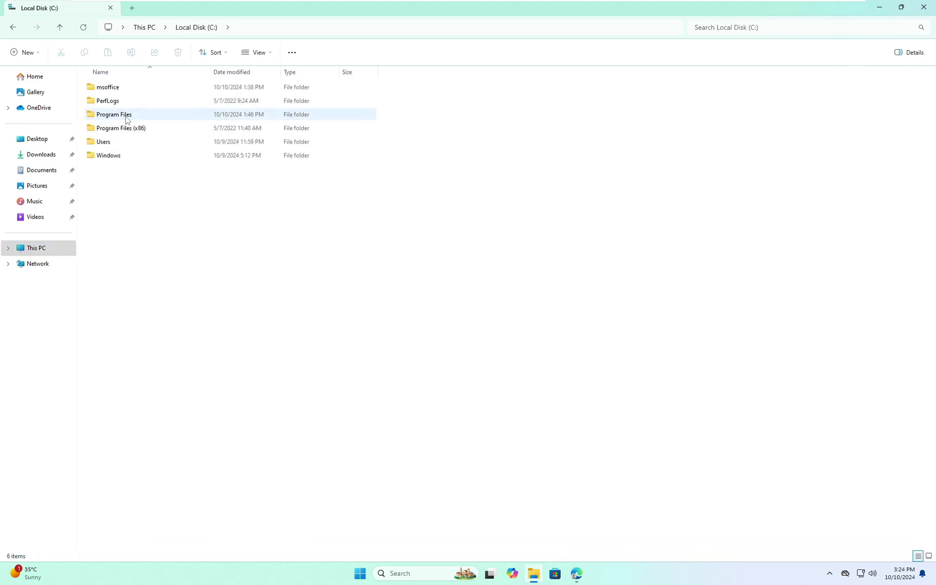
pyautogui.click(114, 116)
pyautogui.doubleClick(114, 117)
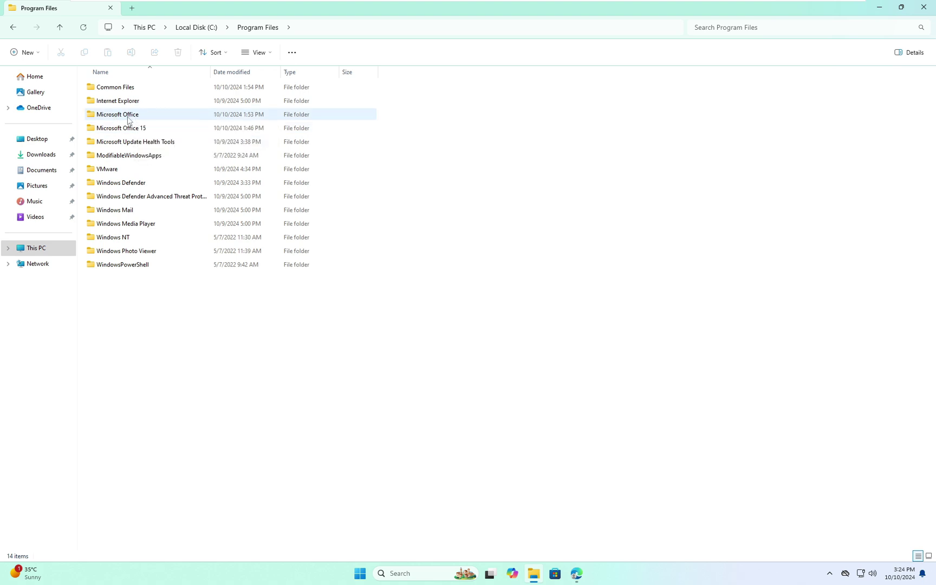
pyautogui.doubleClick(128, 116)
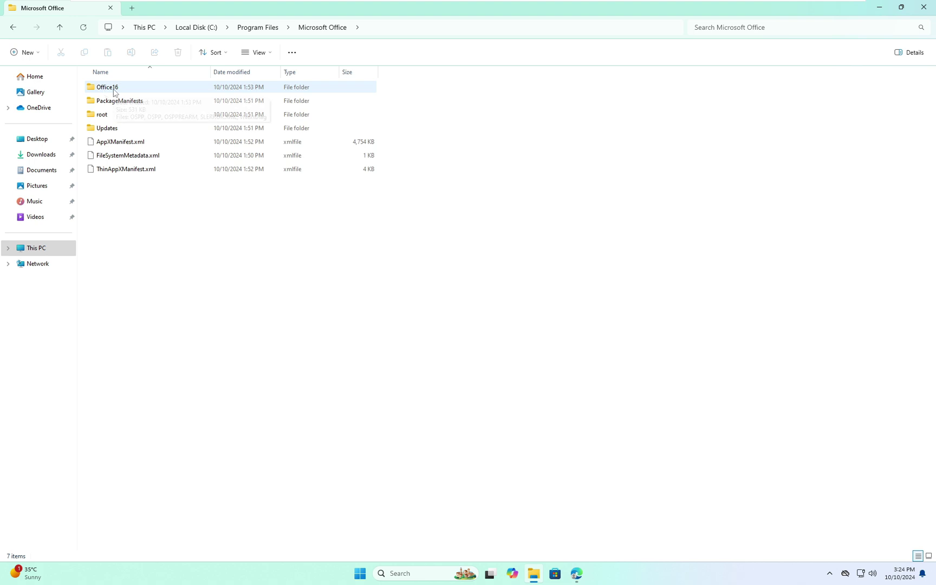
pyautogui.doubleClick(114, 91)
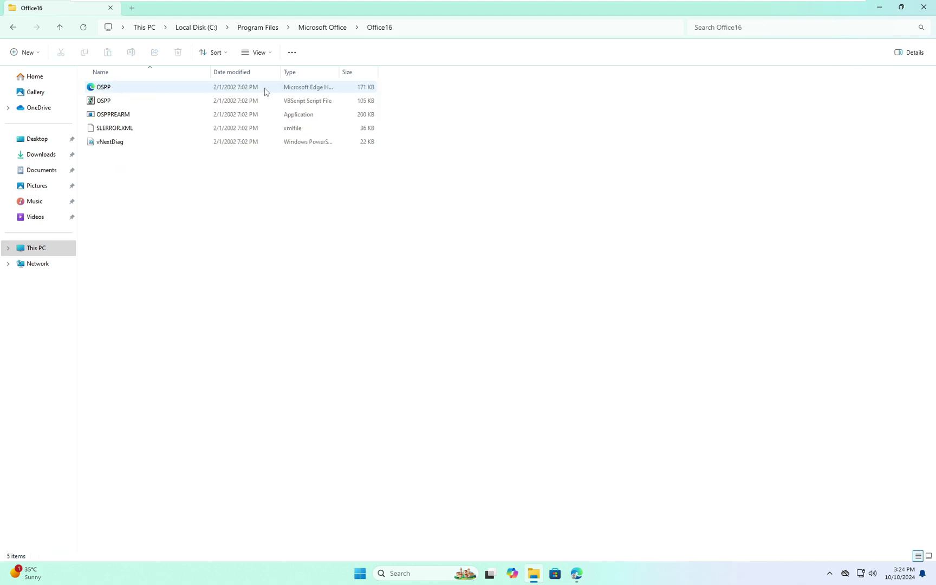
# - Copy the full Office16 folder path from the address bar and start a Windows search
pyautogui.click(432, 29)
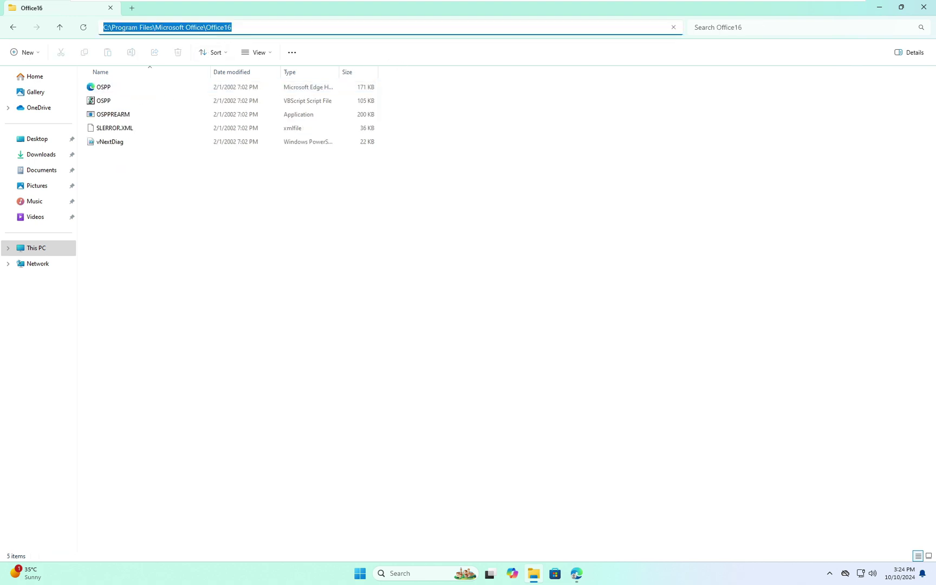
pyautogui.rightClick(197, 29)
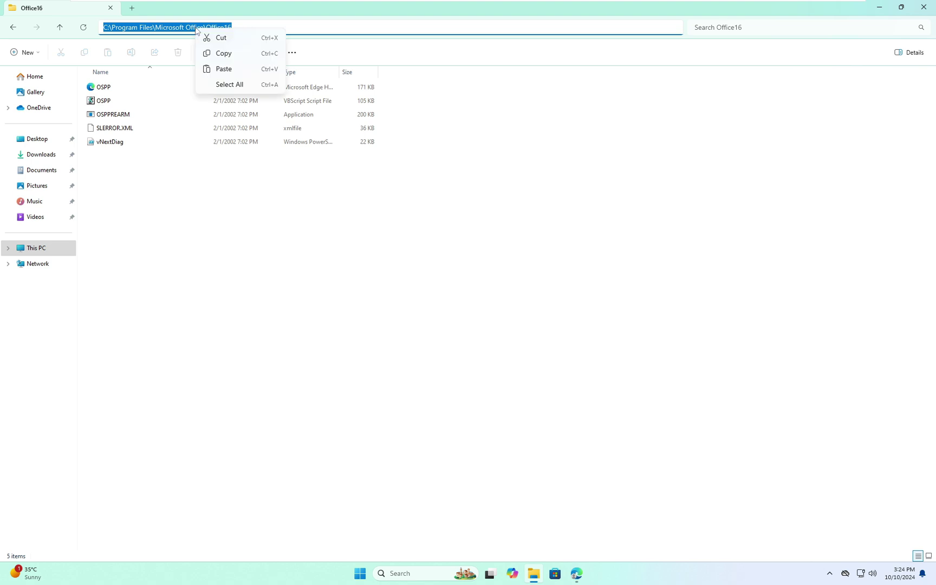
pyautogui.click(228, 52)
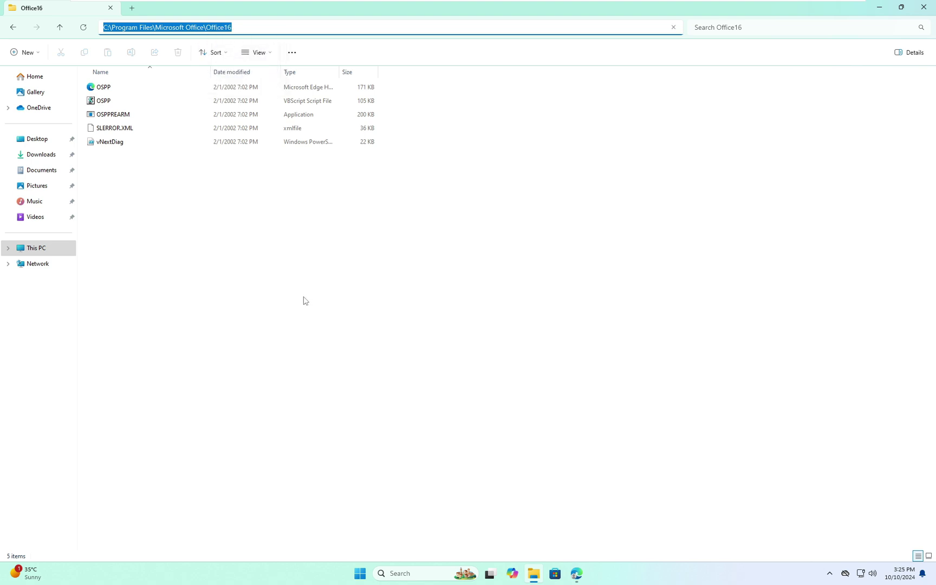
pyautogui.press('super')
# - Launch Command Prompt as administrator, approving the UAC prompt
pyautogui.write('cmd')
pyautogui.rightClick(338, 298)
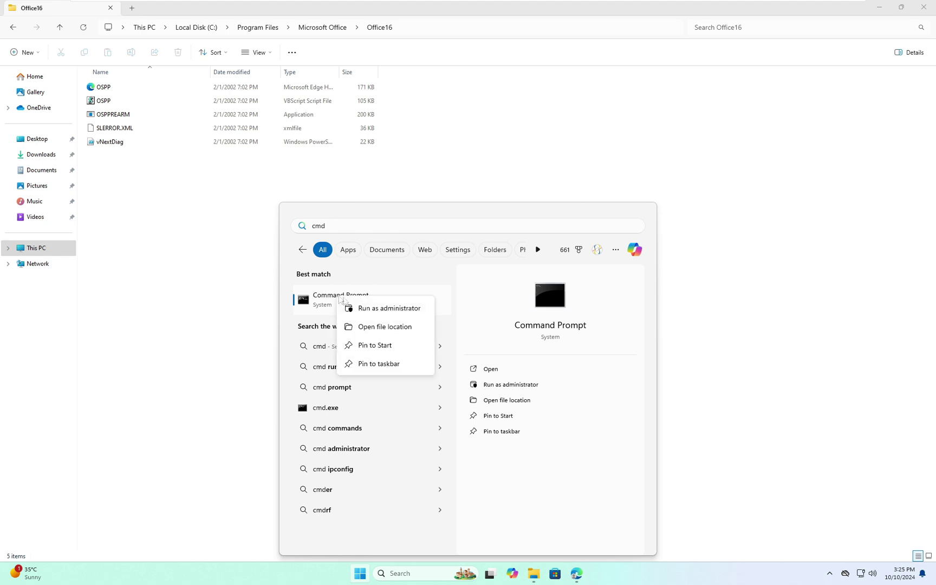
pyautogui.click(380, 307)
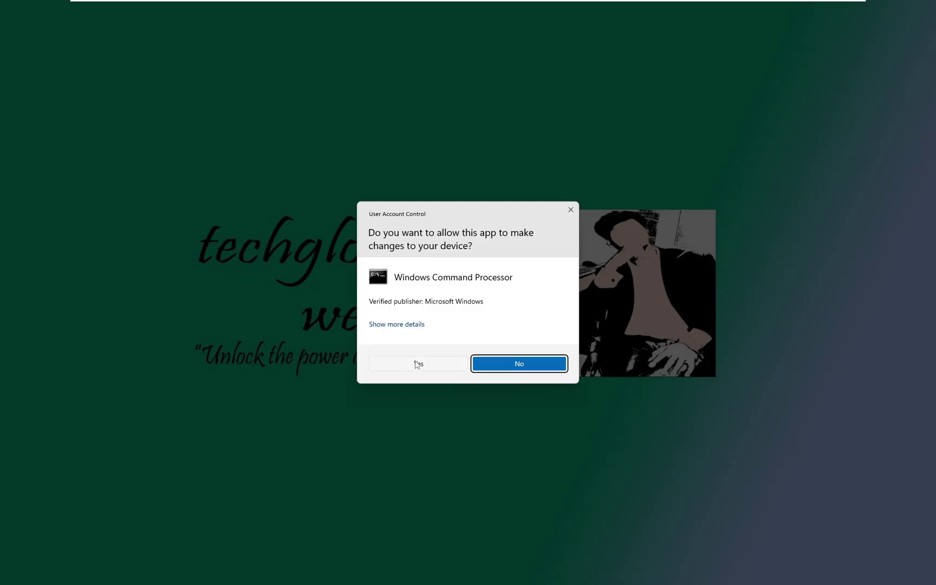
pyautogui.click(417, 365)
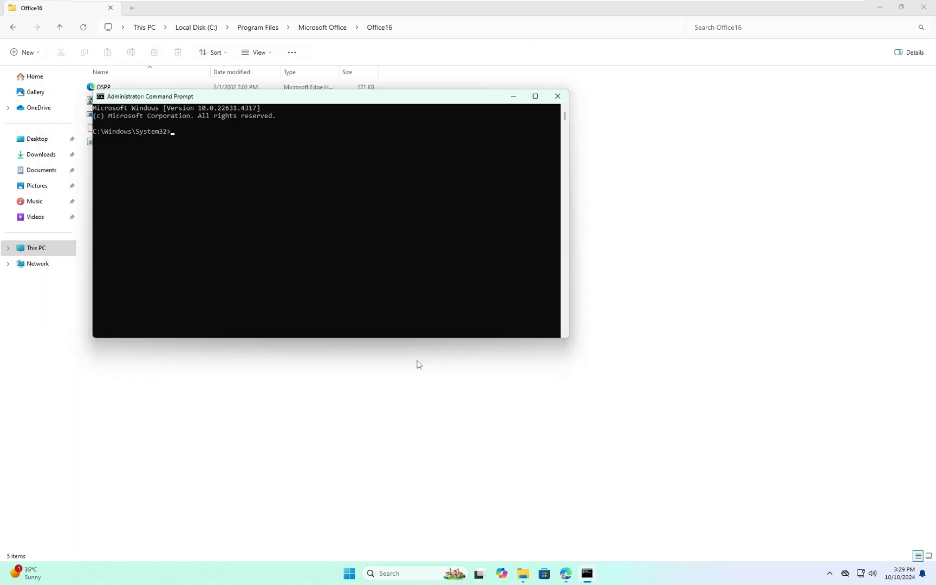
pyautogui.moveTo(315, 101); pyautogui.dragTo(518, 269)
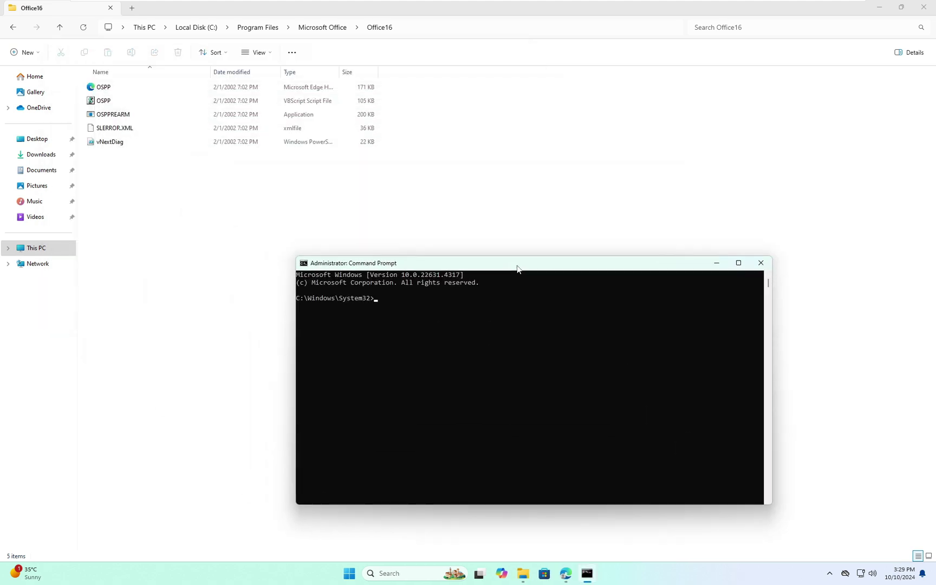
# - Go to the C: root with cd\, then cd into the pasted Office16 path
pyautogui.write('cd\\')
pyautogui.press('Return')
pyautogui.rightClick(400, 323)
pyautogui.press('Return')
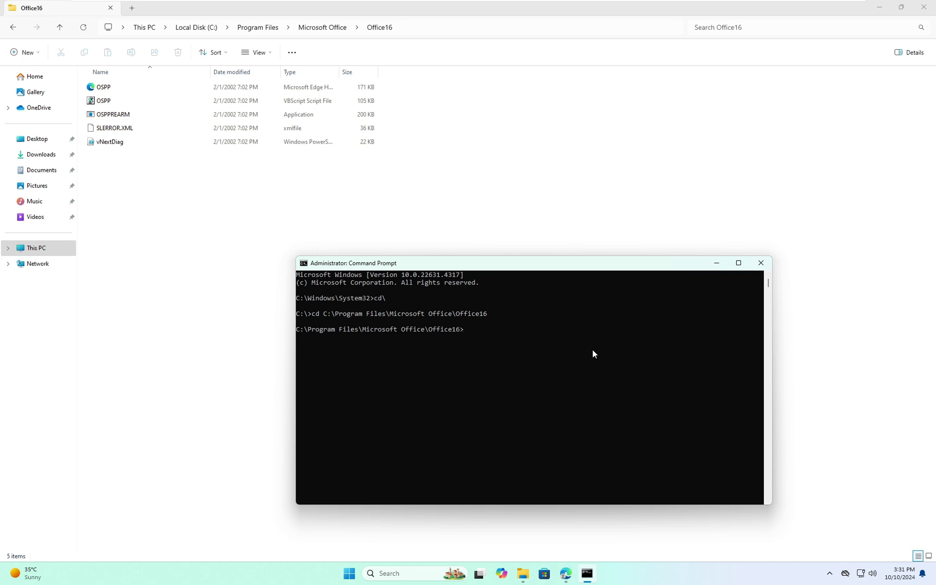
# - Run cscript ospp.vbs /sethst:kms.03k.org to set the KMS host to kms.03k.org
pyautogui.write('cscrip')
pyautogui.write('t o')
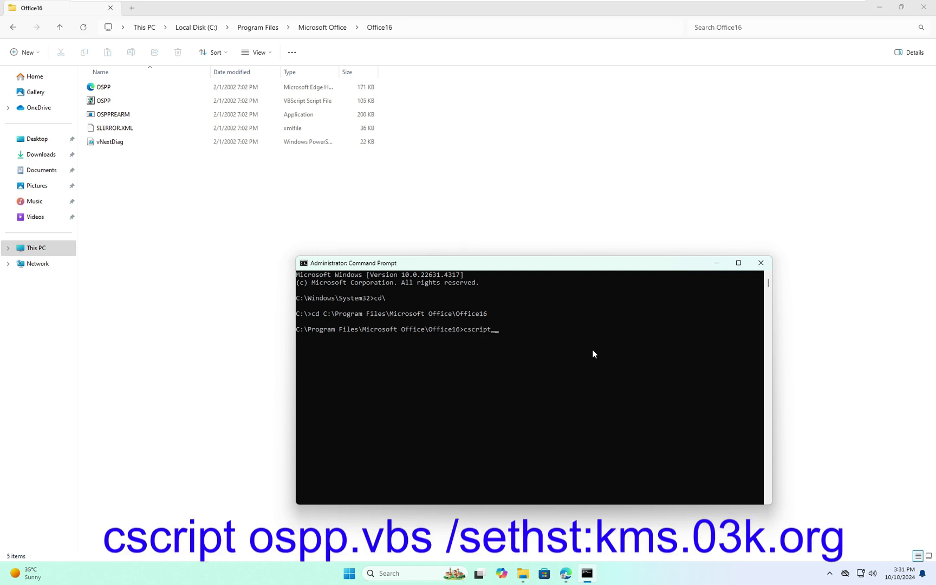
pyautogui.write('spp.vbs /sethst:kms.03k.org')
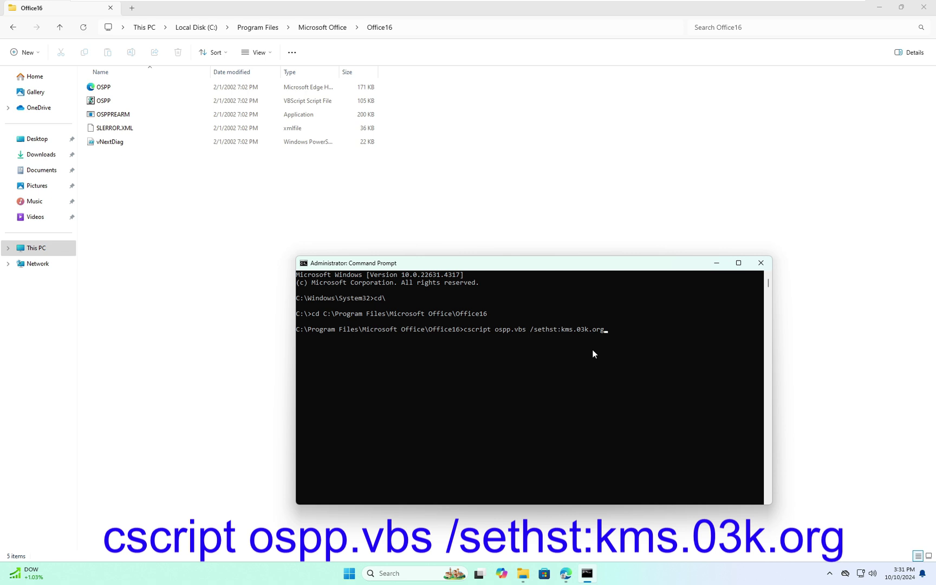
pyautogui.press('Return')
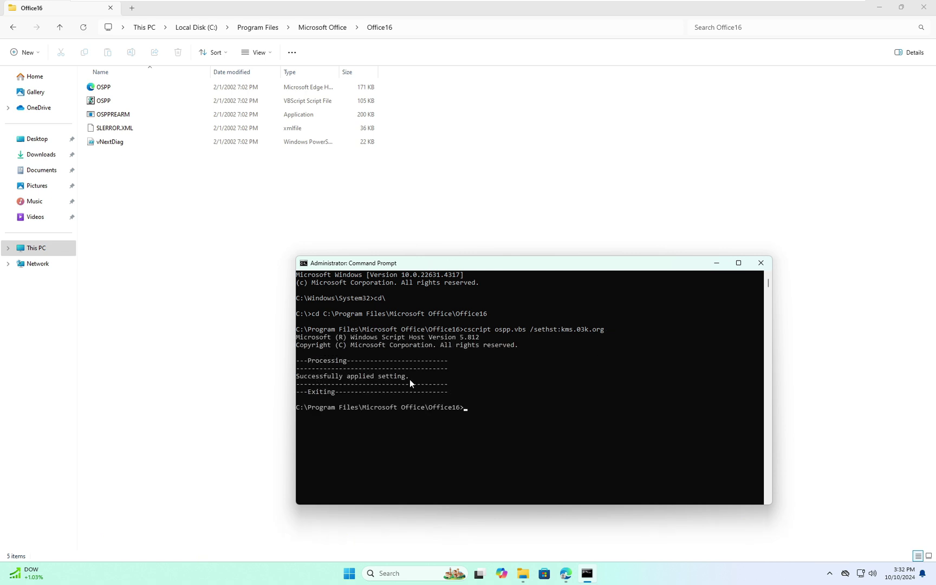
pyautogui.click(608, 394)
pyautogui.click(566, 417)
# - Run cscript ospp.vbs /act so it reports product activation successful
pyautogui.write('c')
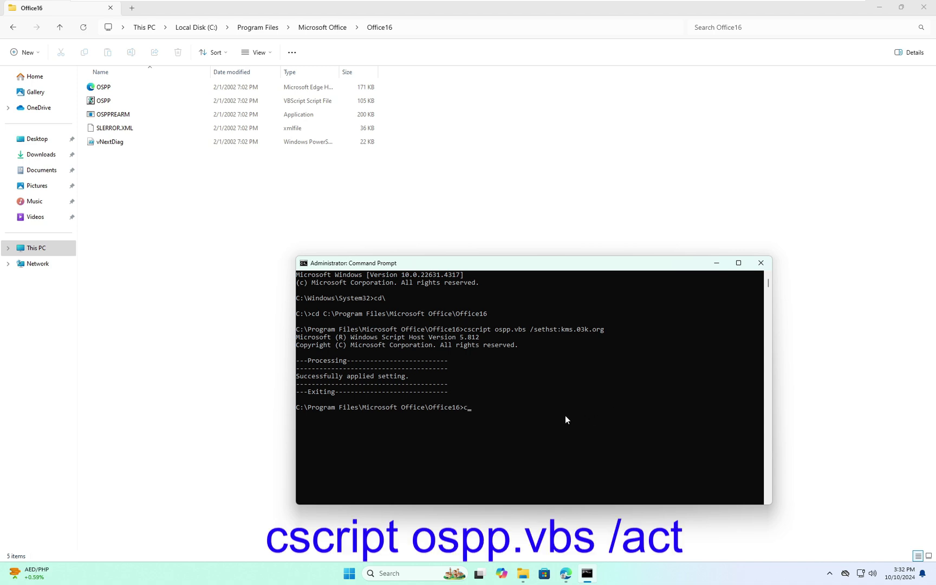
pyautogui.write('script ospp.vbs /')
pyautogui.press('Return')
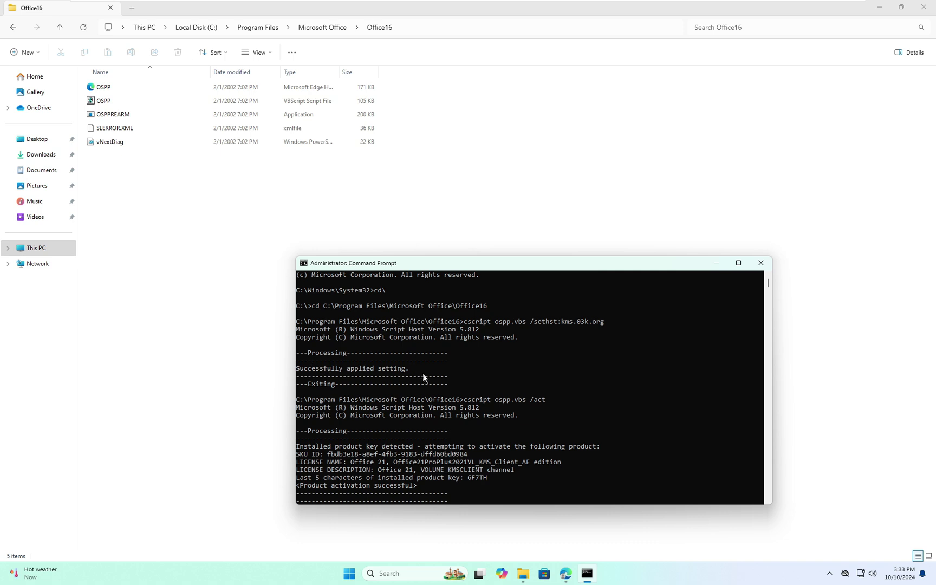
pyautogui.scroll(-6, 428, 412)
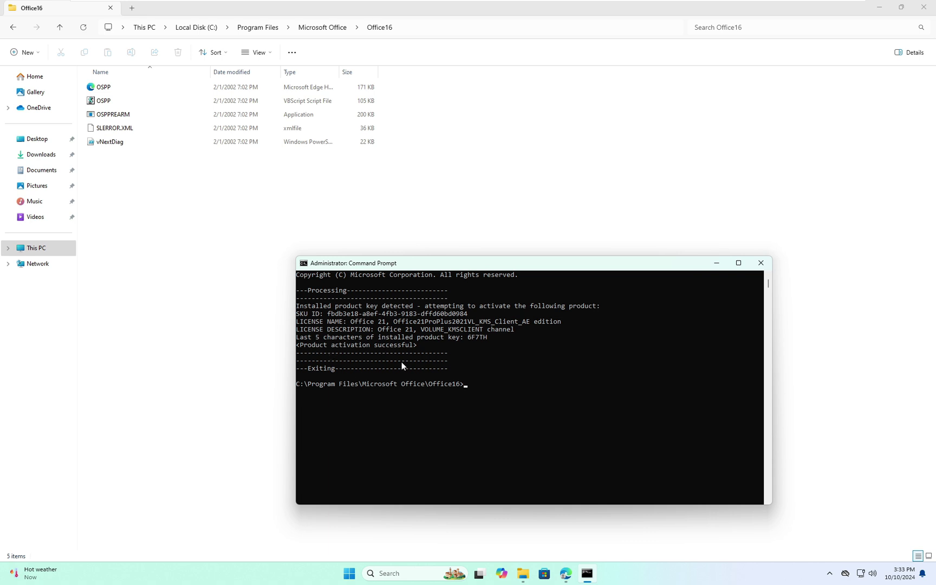
# - Search for msword and launch Microsoft Word
pyautogui.press('super')
pyautogui.write('msword')
pyautogui.click(331, 300)
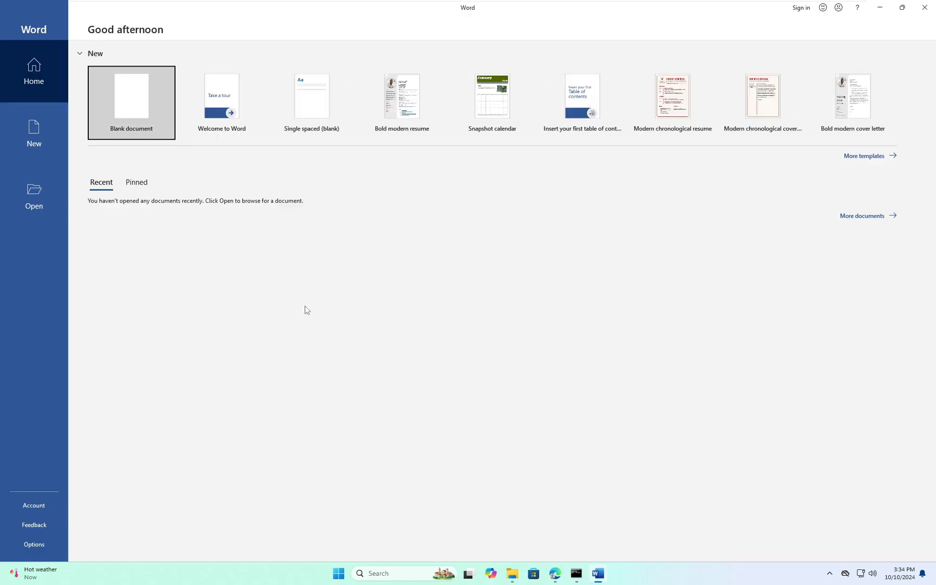
# - Create a blank document, dismiss the privacy notice, and view File > Account showing Product Activated
pyautogui.click(133, 106)
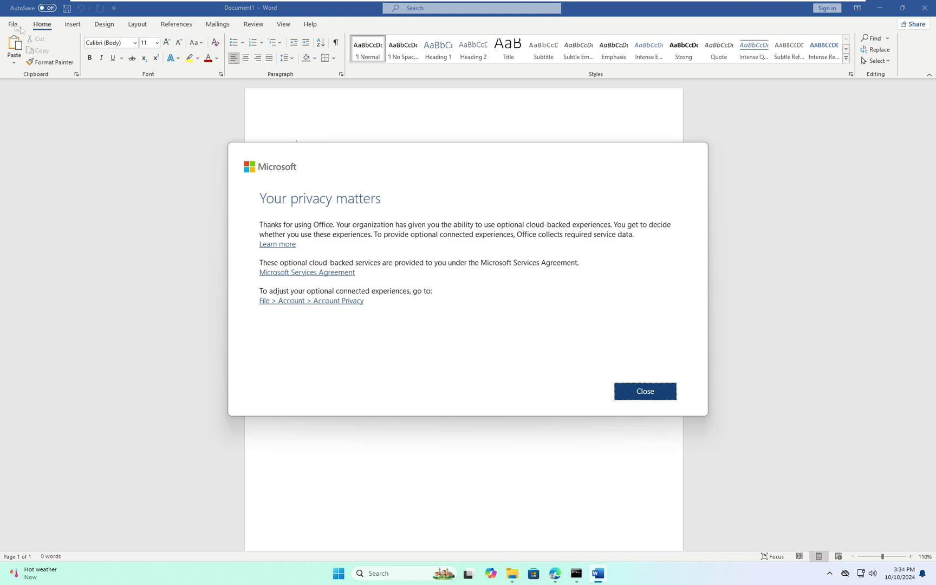
pyautogui.click(646, 390)
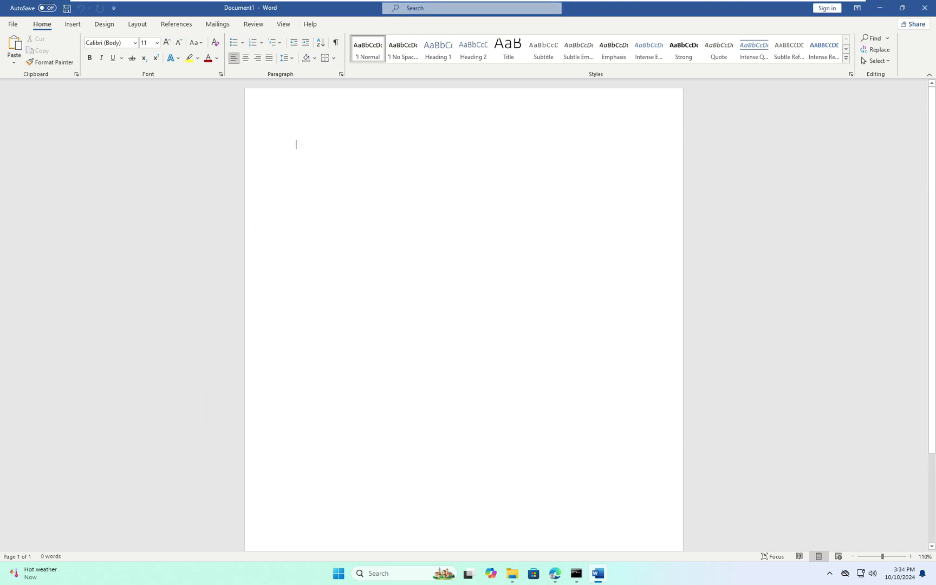
pyautogui.click(11, 24)
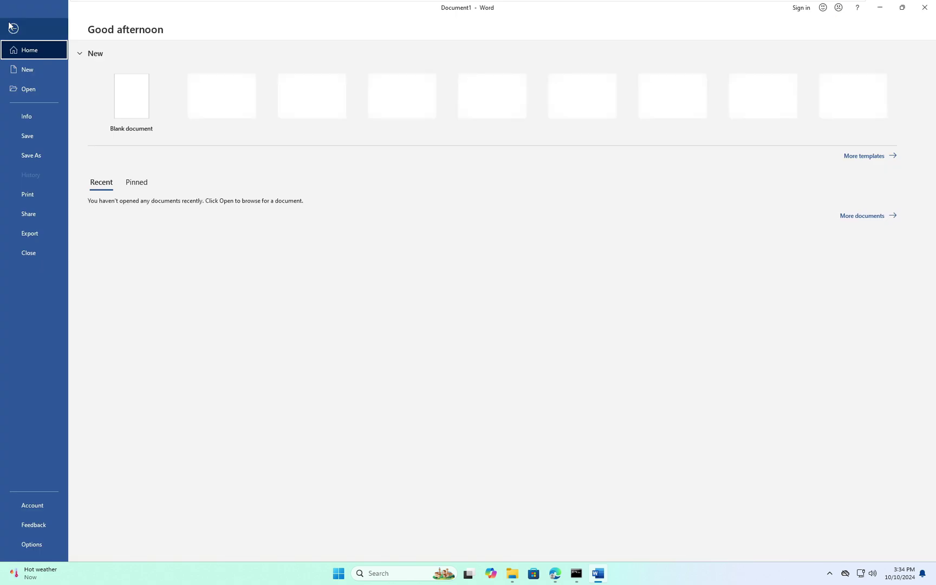
pyautogui.click(32, 505)
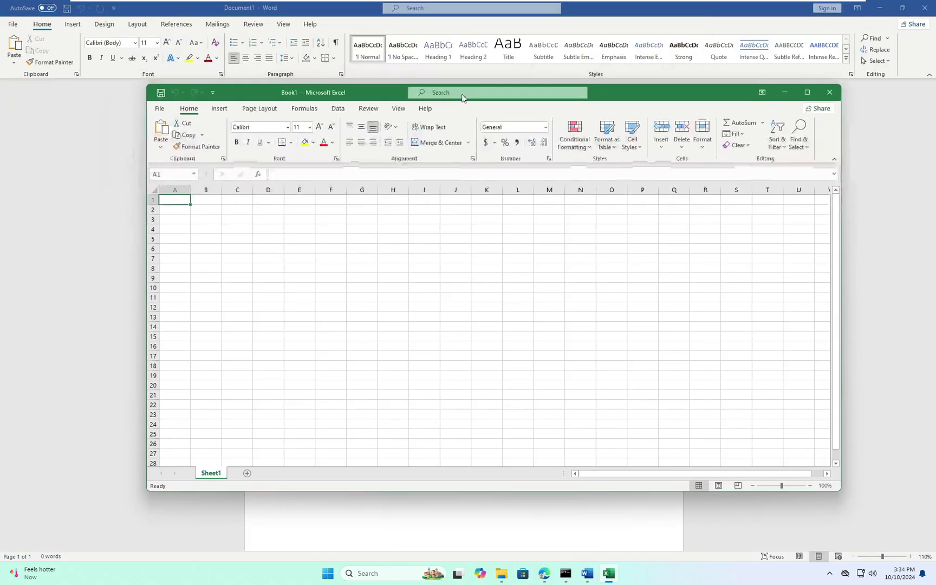
pyautogui.moveTo(462, 97); pyautogui.dragTo(489, 103)
# - Check Excel's File > Account page shows Product Activated, then minimize Word
pyautogui.click(187, 114)
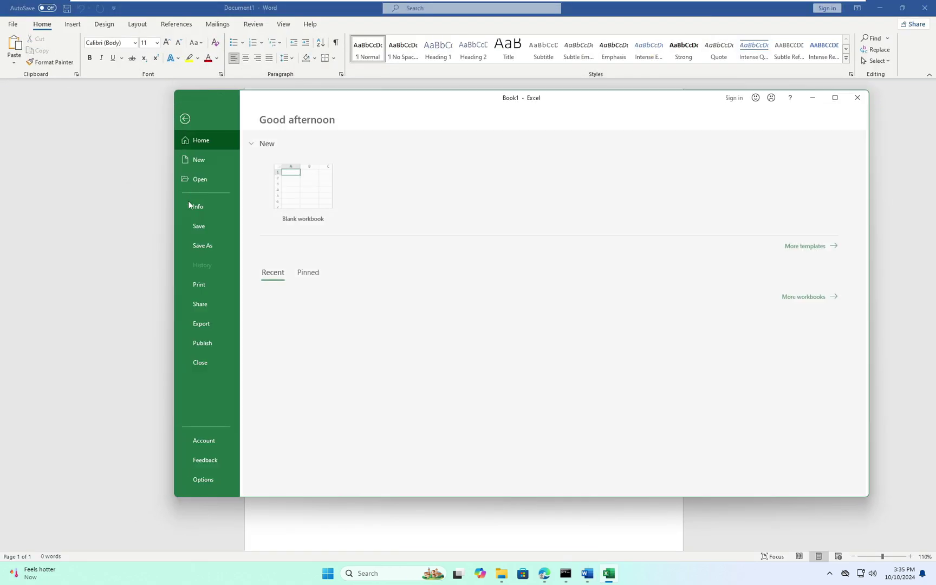
pyautogui.click(209, 440)
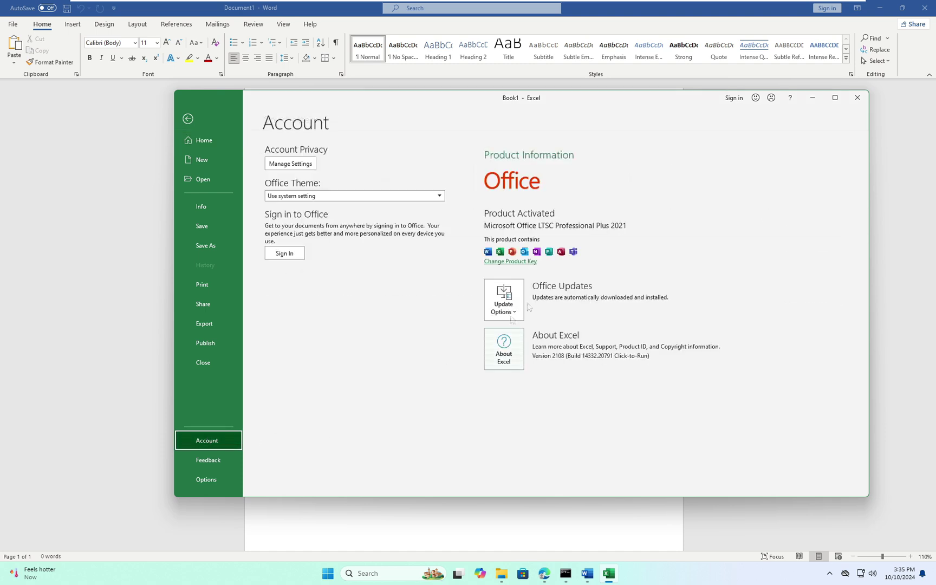
pyautogui.hotkey('alt', 'Tab')
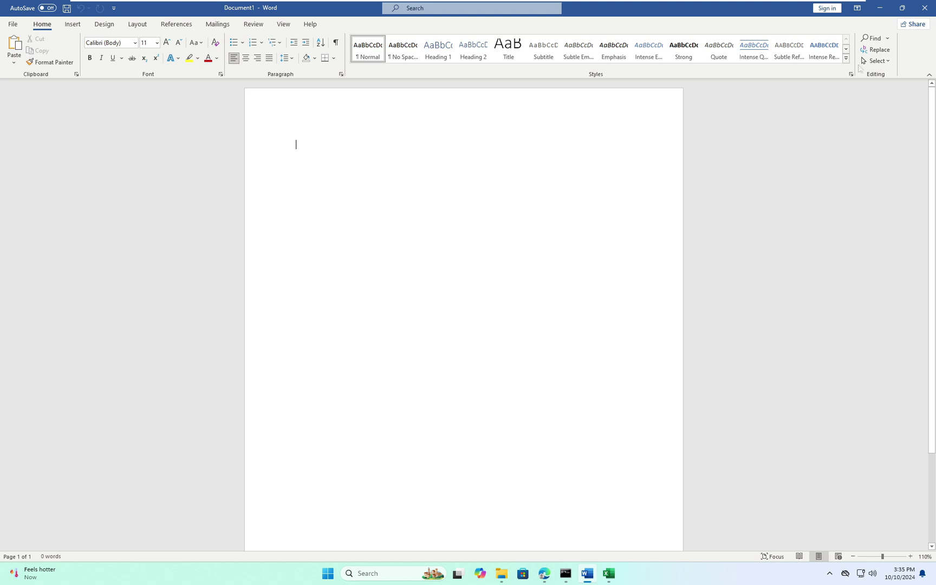
pyautogui.click(880, 7)
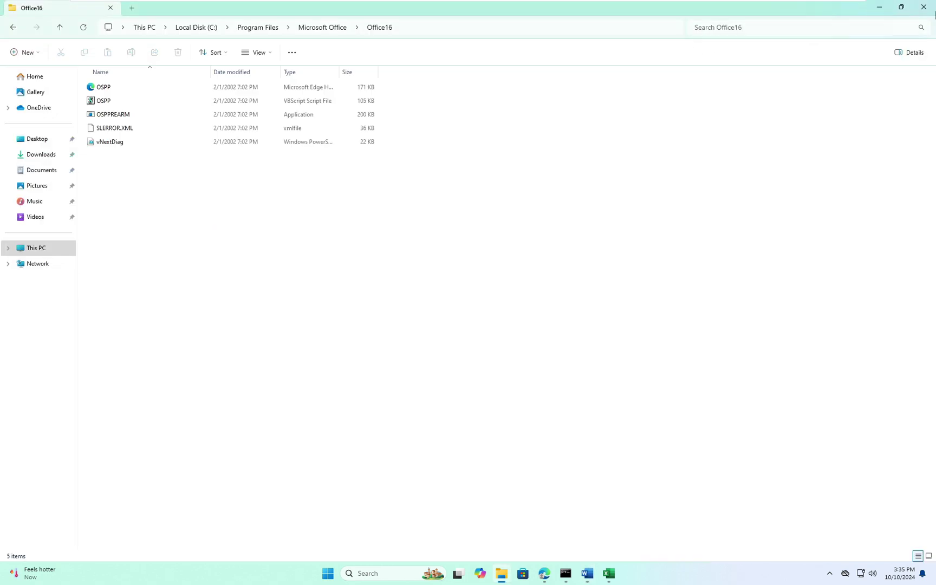